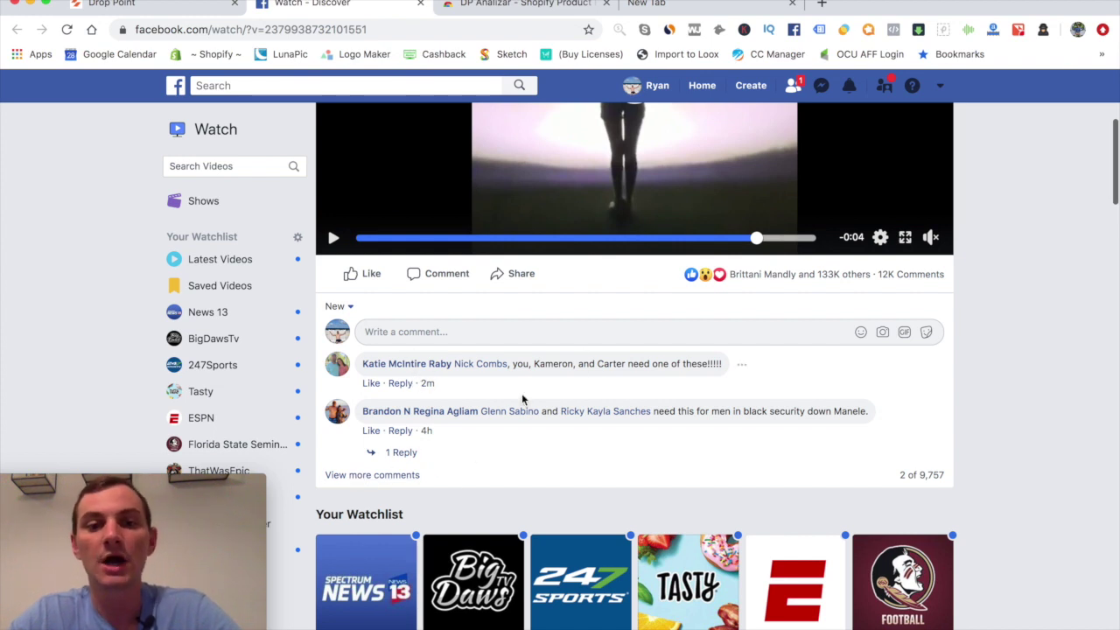
Step: Read the 20000 Lumens Tactical Flashlight Facebook post and comments, then return to Drop Point
{"action": "scroll", "coordinate": [523, 399], "scroll_direction": "down", "scroll_amount": 1}
{"action": "scroll", "coordinate": [521, 393], "scroll_direction": "up", "scroll_amount": 2}
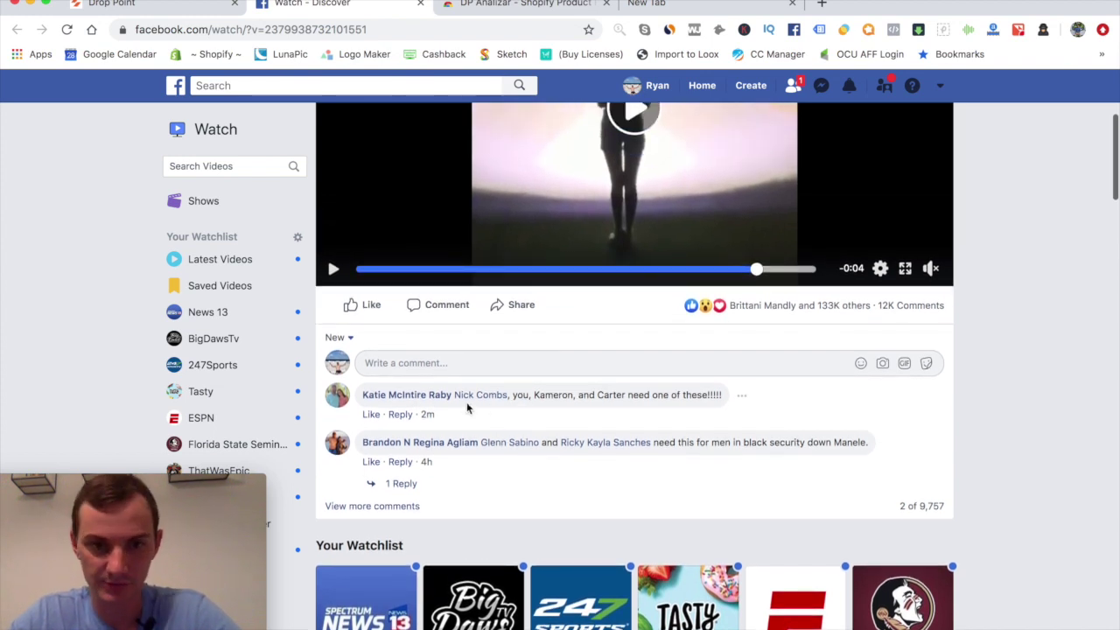
{"action": "scroll", "coordinate": [556, 424], "scroll_direction": "down", "scroll_amount": 1}
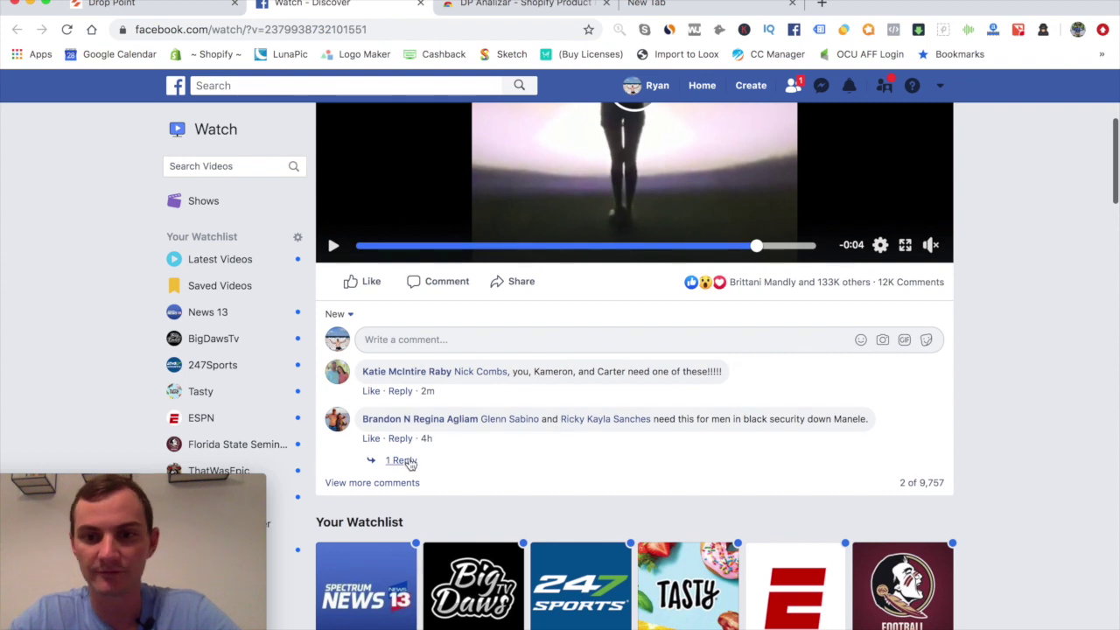
{"action": "scroll", "coordinate": [564, 442], "scroll_direction": "up", "scroll_amount": 5}
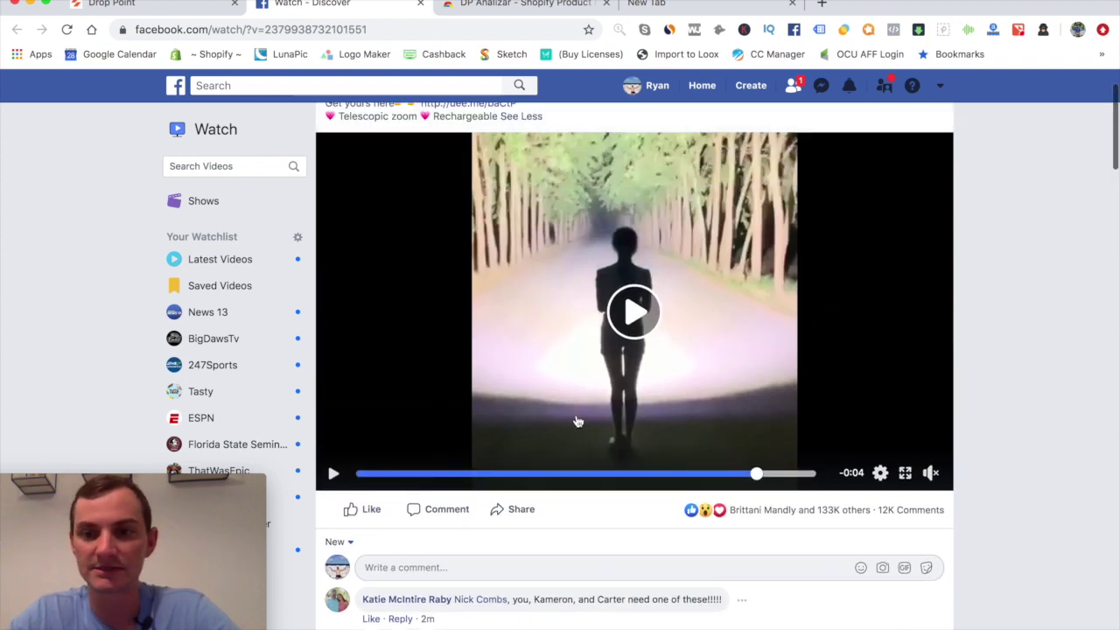
{"action": "scroll", "coordinate": [591, 280], "scroll_direction": "up", "scroll_amount": 2}
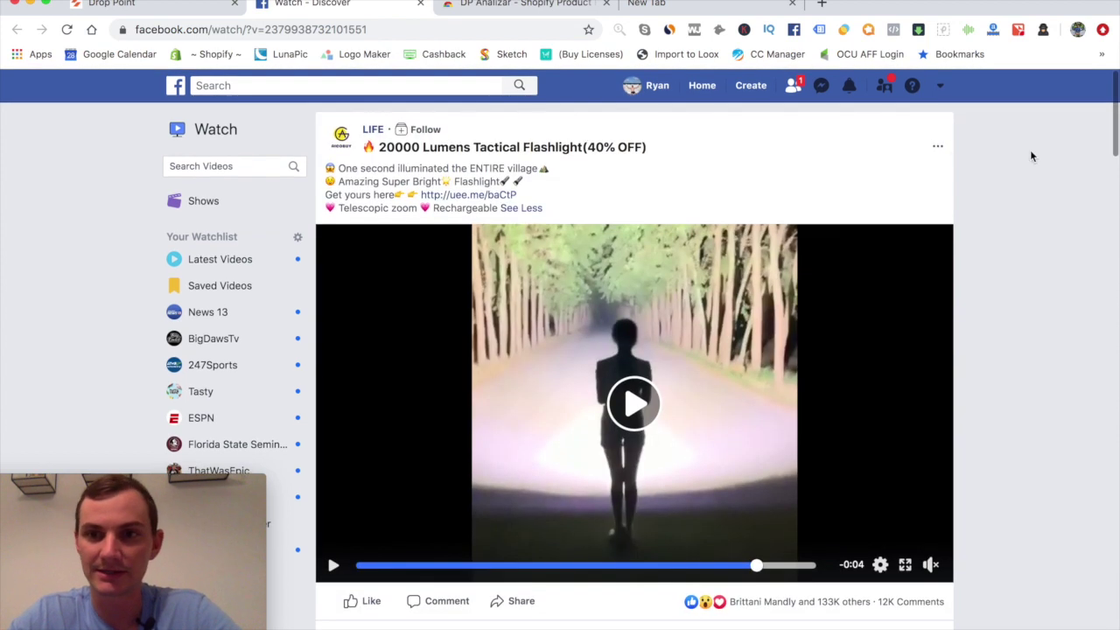
{"action": "scroll", "coordinate": [541, 322], "scroll_direction": "down", "scroll_amount": 12}
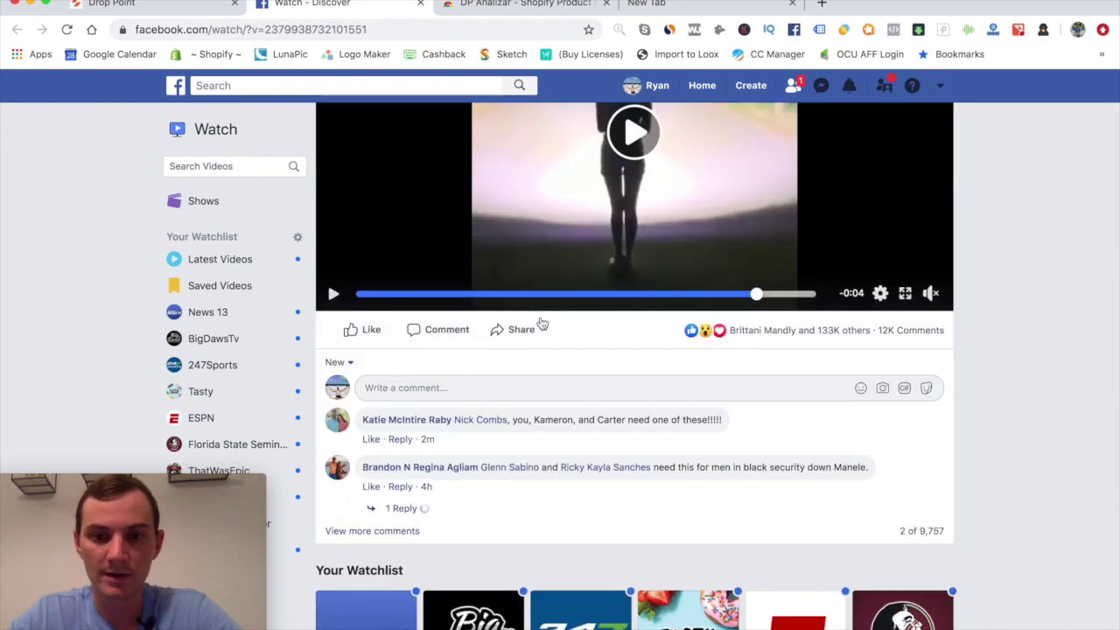
{"action": "scroll", "coordinate": [541, 322], "scroll_direction": "up", "scroll_amount": 11}
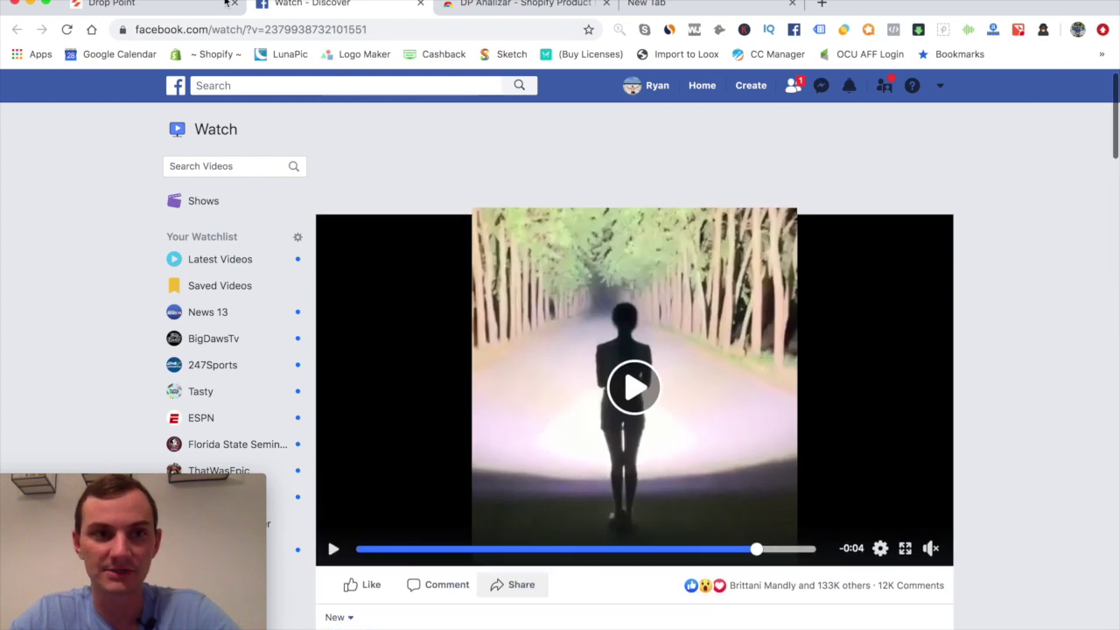
{"action": "left_click", "coordinate": [175, 5]}
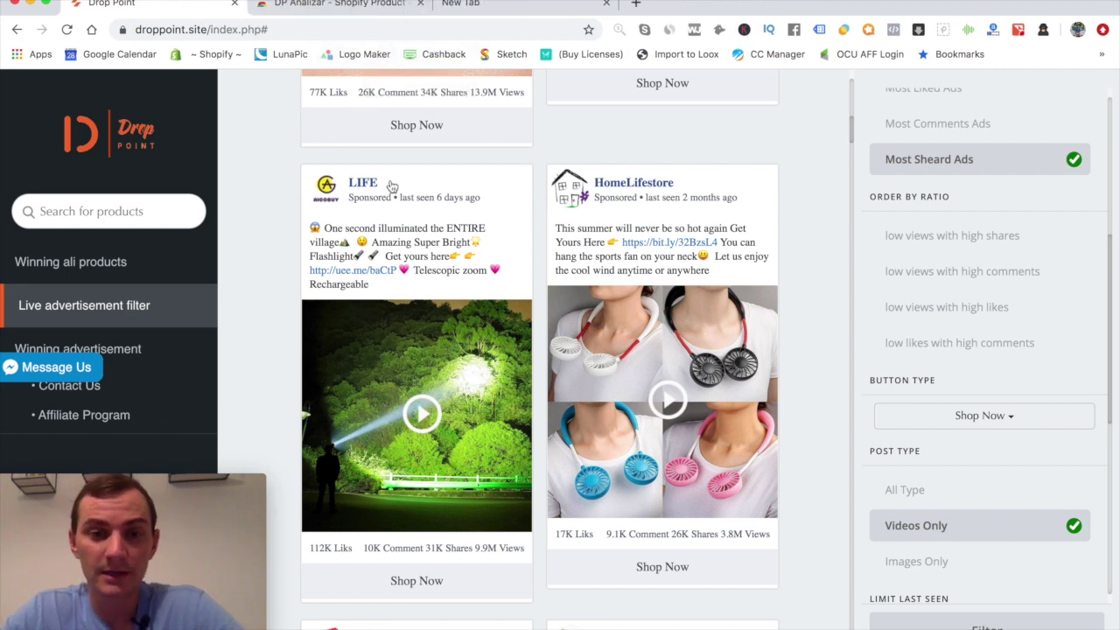
Step: Scroll far down the most-shared, video-only ad grid, past the 2.4M-view knee-brace ad
{"action": "scroll", "coordinate": [390, 101], "scroll_direction": "down", "scroll_amount": 2}
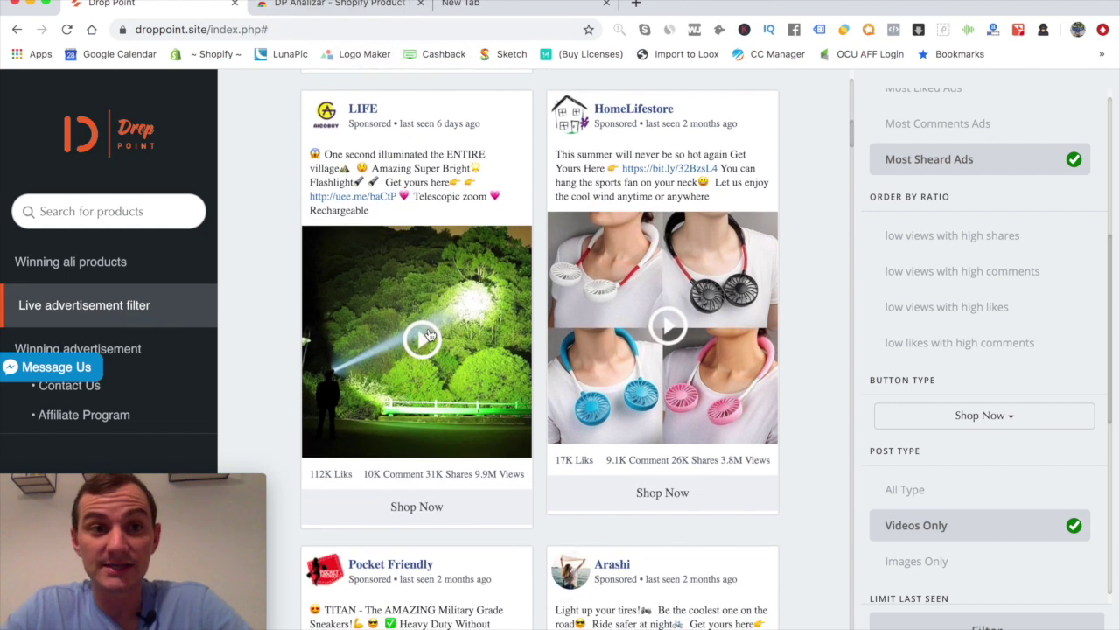
{"action": "scroll", "coordinate": [429, 335], "scroll_direction": "down", "scroll_amount": 10}
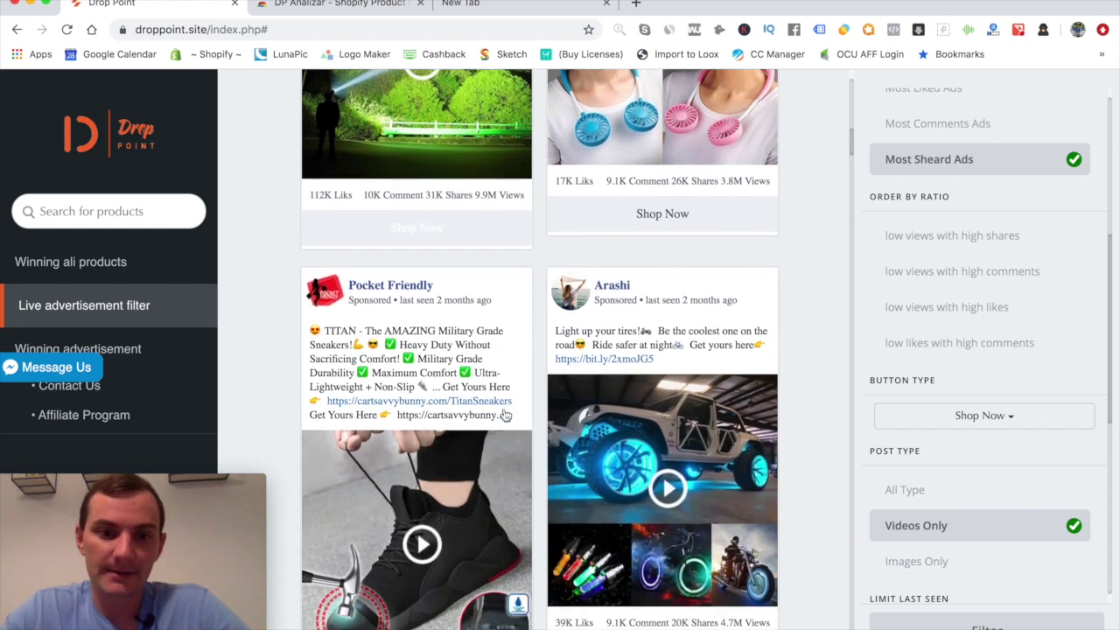
{"action": "scroll", "coordinate": [505, 415], "scroll_direction": "down", "scroll_amount": 1}
{"action": "scroll", "coordinate": [700, 440], "scroll_direction": "up", "scroll_amount": 2}
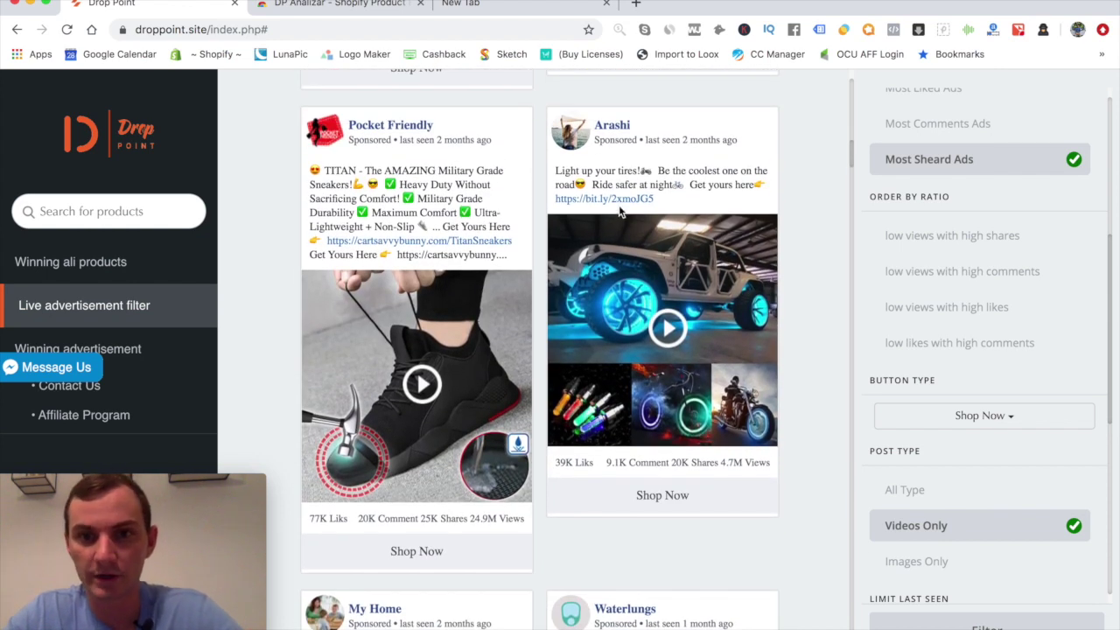
{"action": "scroll", "coordinate": [707, 320], "scroll_direction": "down", "scroll_amount": 10}
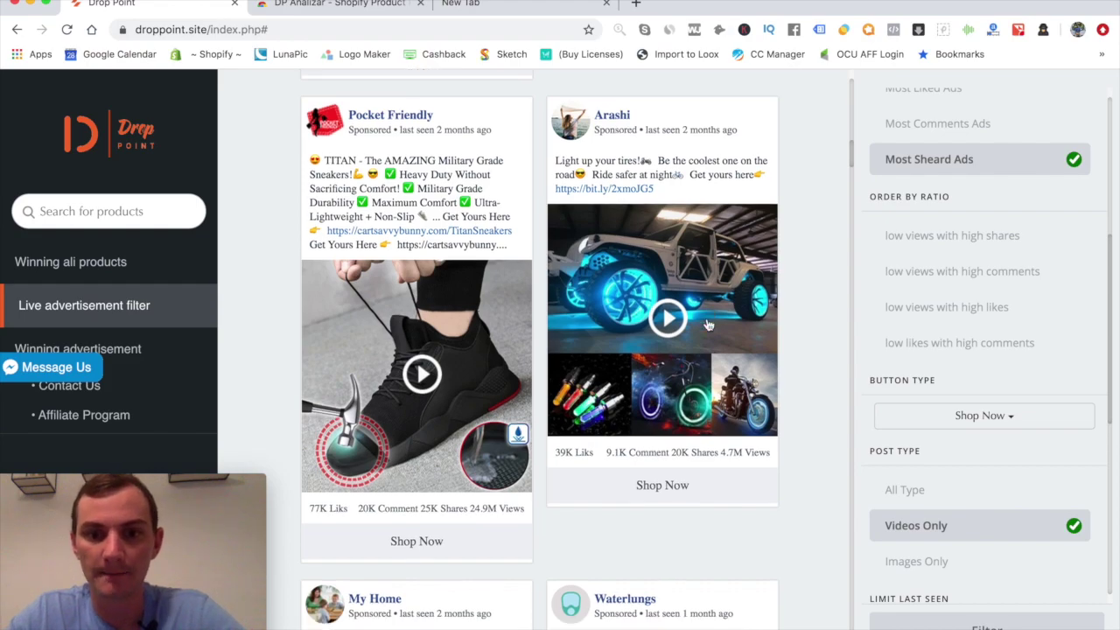
{"action": "scroll", "coordinate": [707, 319], "scroll_direction": "up", "scroll_amount": 1}
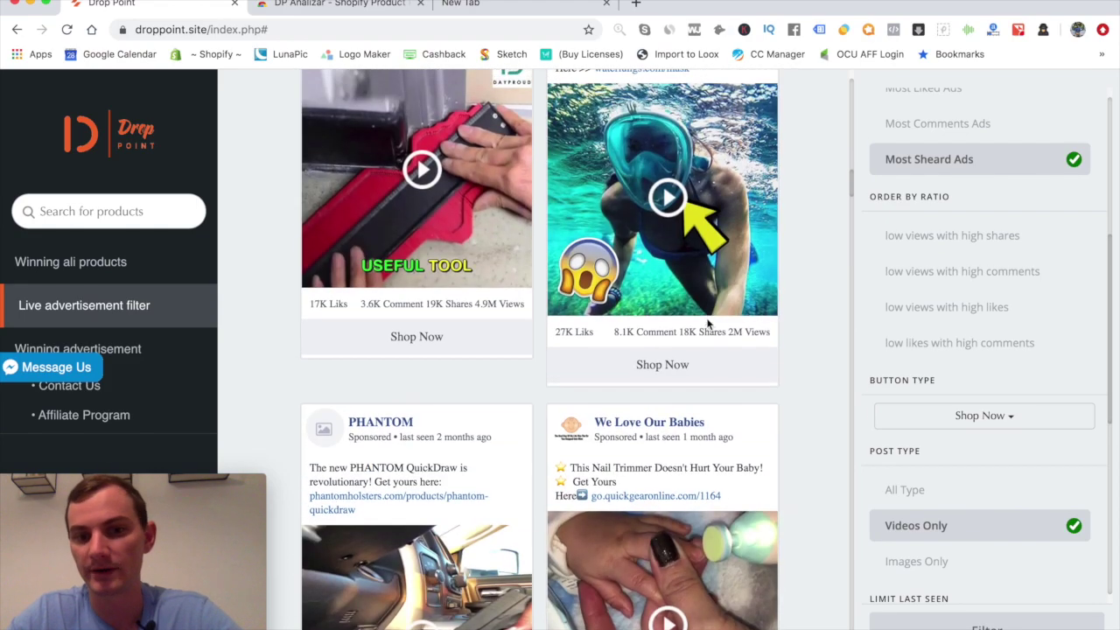
{"action": "scroll", "coordinate": [689, 588], "scroll_direction": "down", "scroll_amount": 20}
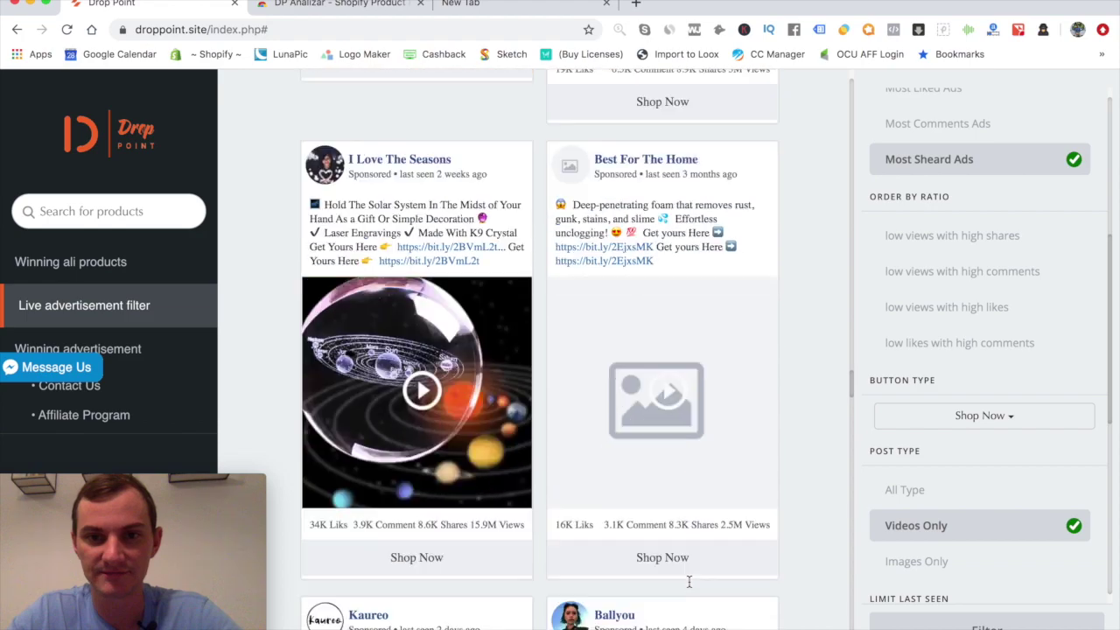
{"action": "scroll", "coordinate": [648, 468], "scroll_direction": "down", "scroll_amount": 15}
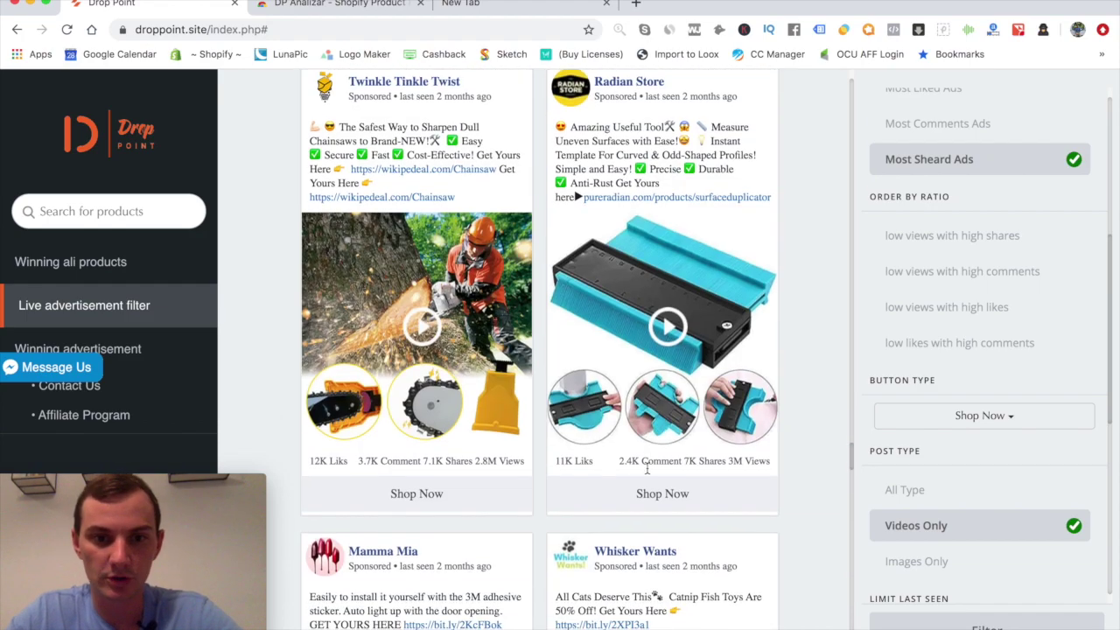
{"action": "scroll", "coordinate": [647, 468], "scroll_direction": "down", "scroll_amount": 10}
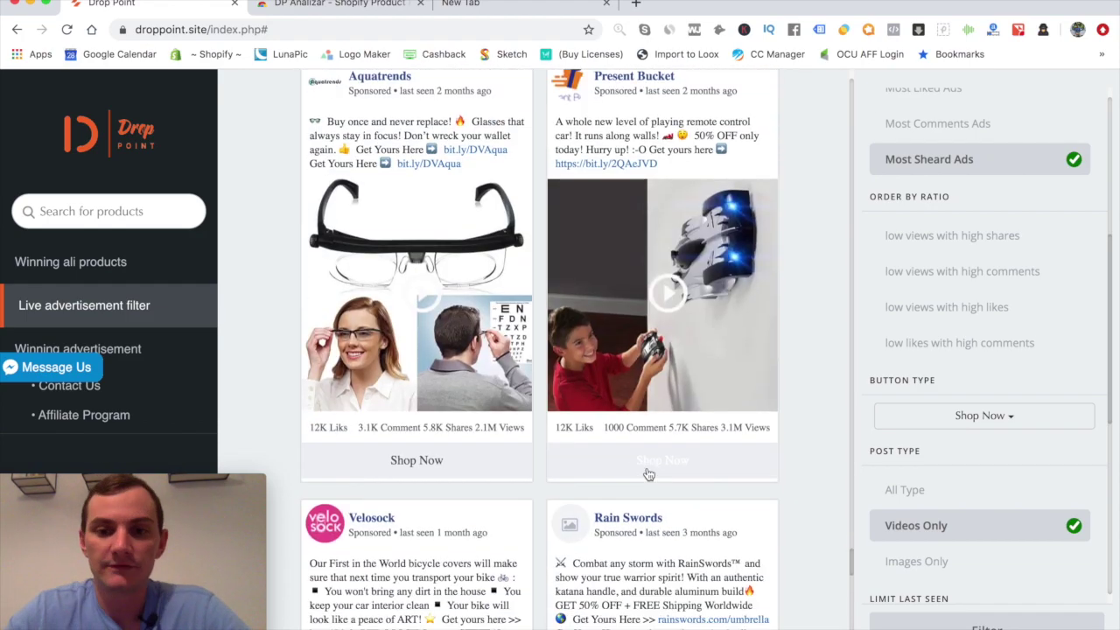
{"action": "scroll", "coordinate": [696, 437], "scroll_direction": "down", "scroll_amount": 10}
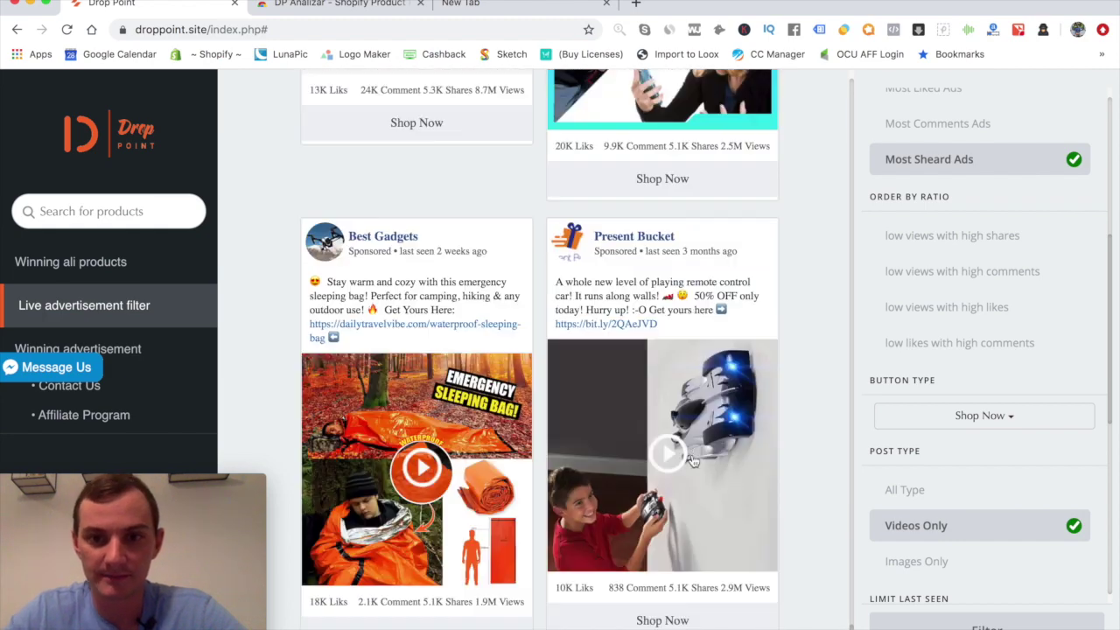
{"action": "scroll", "coordinate": [655, 376], "scroll_direction": "down", "scroll_amount": 10}
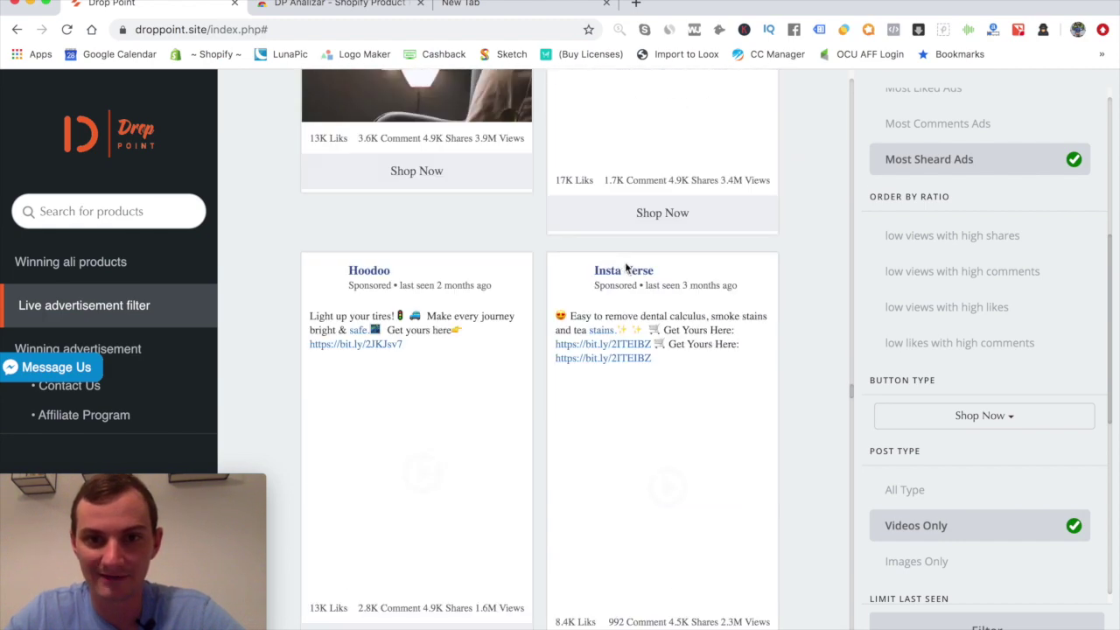
{"action": "scroll", "coordinate": [641, 324], "scroll_direction": "down", "scroll_amount": 5}
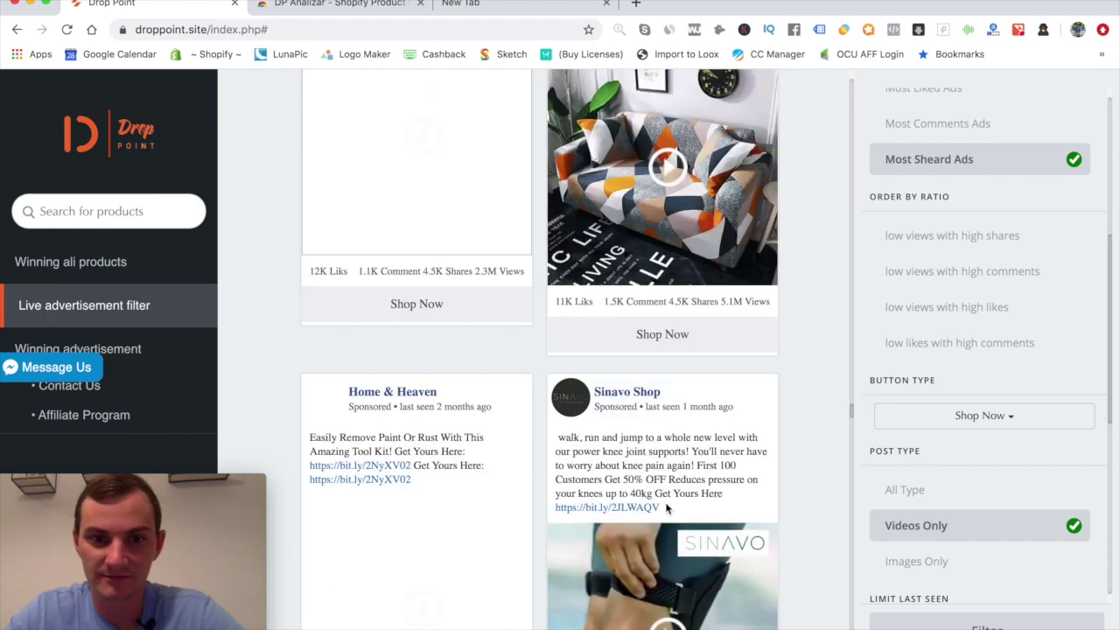
{"action": "scroll", "coordinate": [663, 512], "scroll_direction": "down", "scroll_amount": 5}
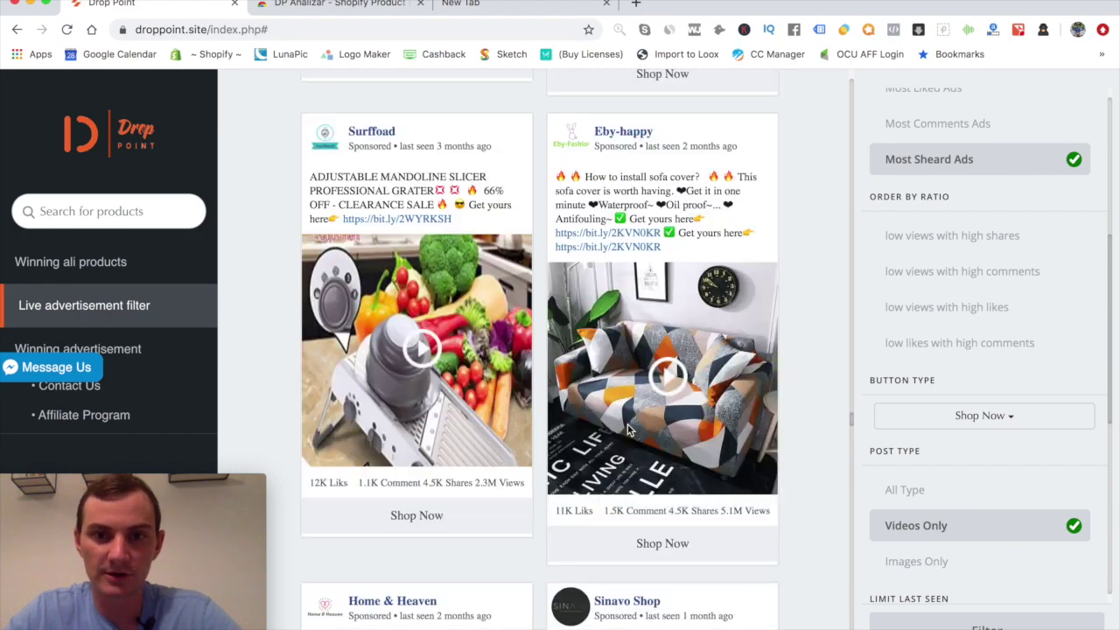
{"action": "scroll", "coordinate": [969, 561], "scroll_direction": "down", "scroll_amount": 2}
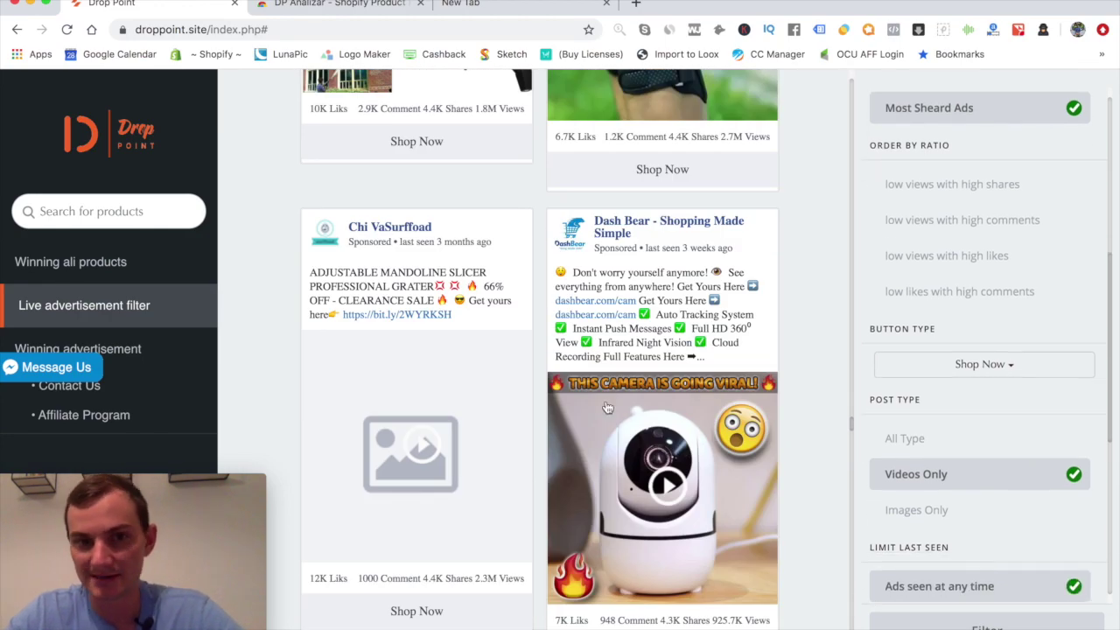
{"action": "scroll", "coordinate": [482, 376], "scroll_direction": "down", "scroll_amount": 10}
{"action": "scroll", "coordinate": [660, 386], "scroll_direction": "down", "scroll_amount": 10}
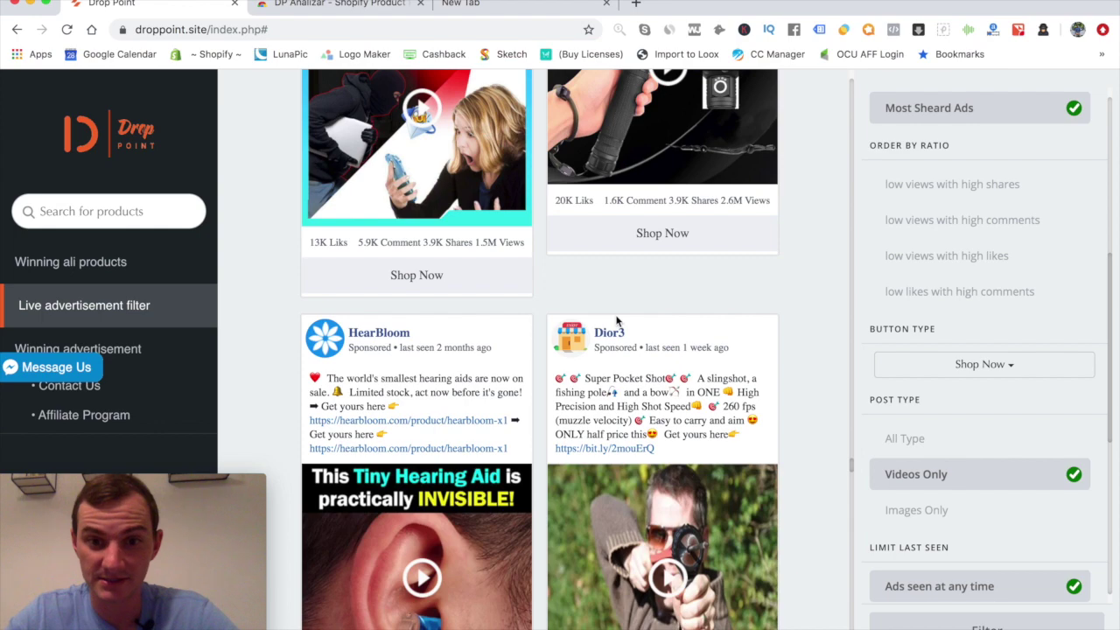
{"action": "scroll", "coordinate": [616, 315], "scroll_direction": "down", "scroll_amount": 2}
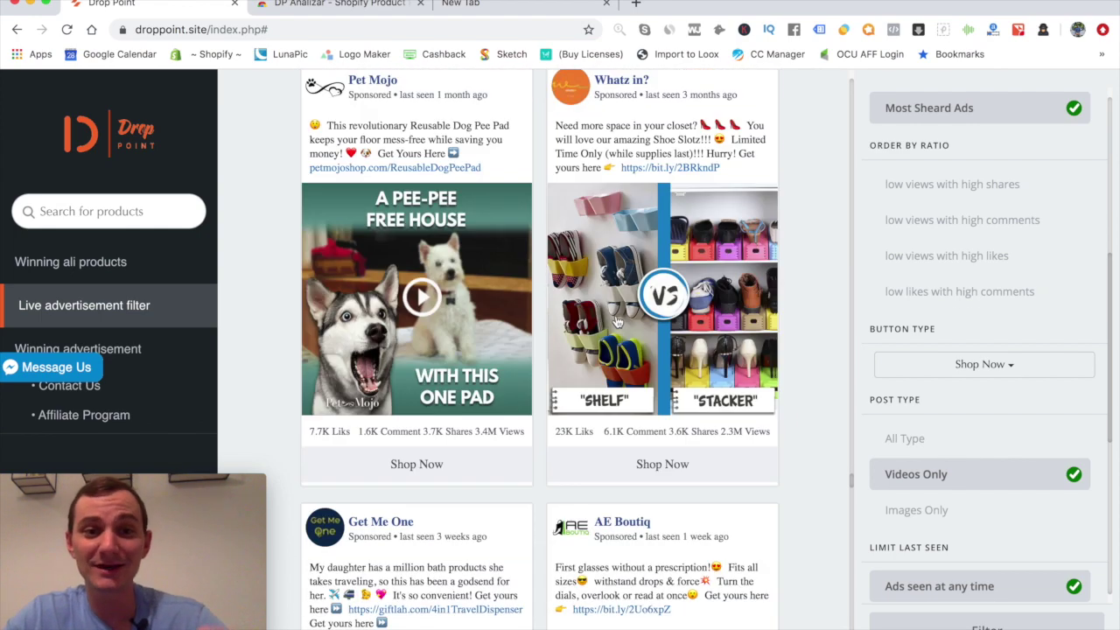
{"action": "scroll", "coordinate": [602, 326], "scroll_direction": "down", "scroll_amount": 1}
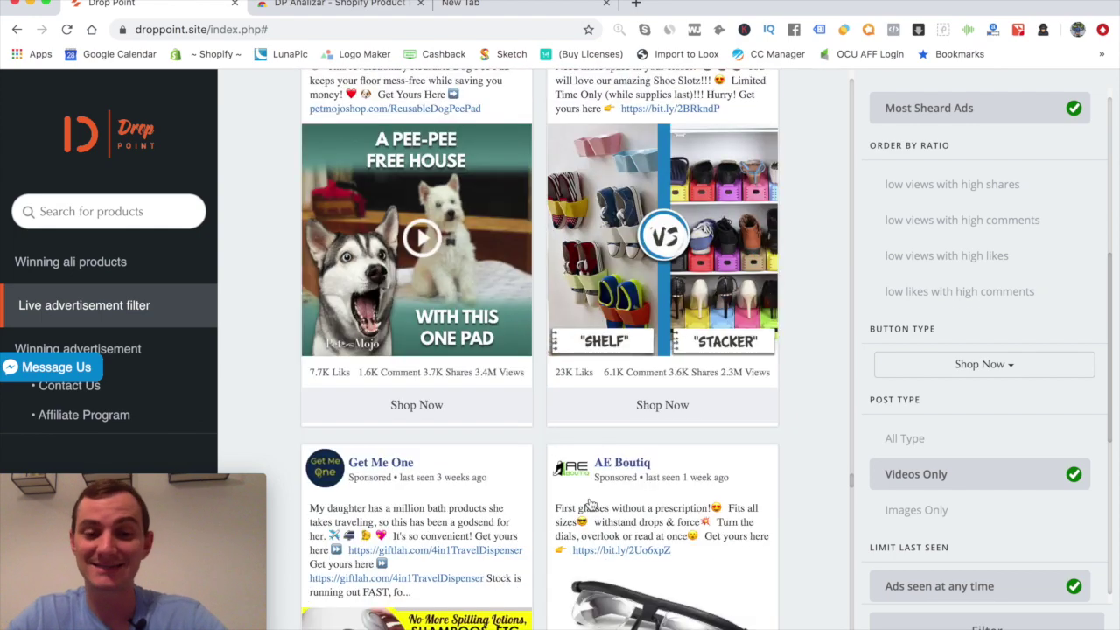
{"action": "scroll", "coordinate": [526, 519], "scroll_direction": "down", "scroll_amount": 6}
{"action": "scroll", "coordinate": [518, 430], "scroll_direction": "down", "scroll_amount": 1}
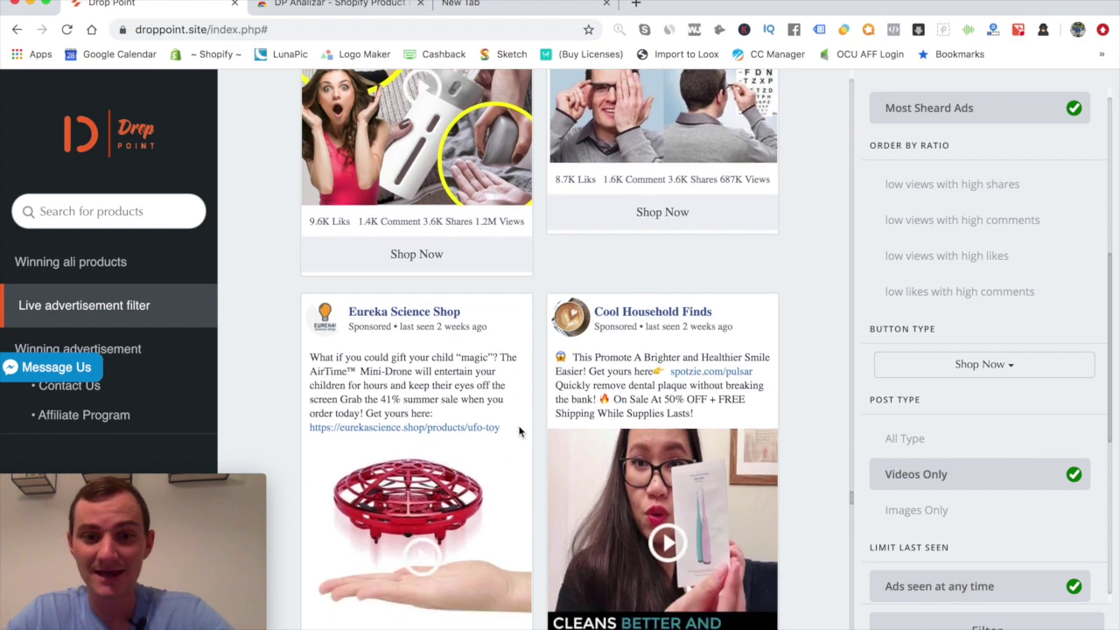
{"action": "scroll", "coordinate": [519, 430], "scroll_direction": "up", "scroll_amount": 2}
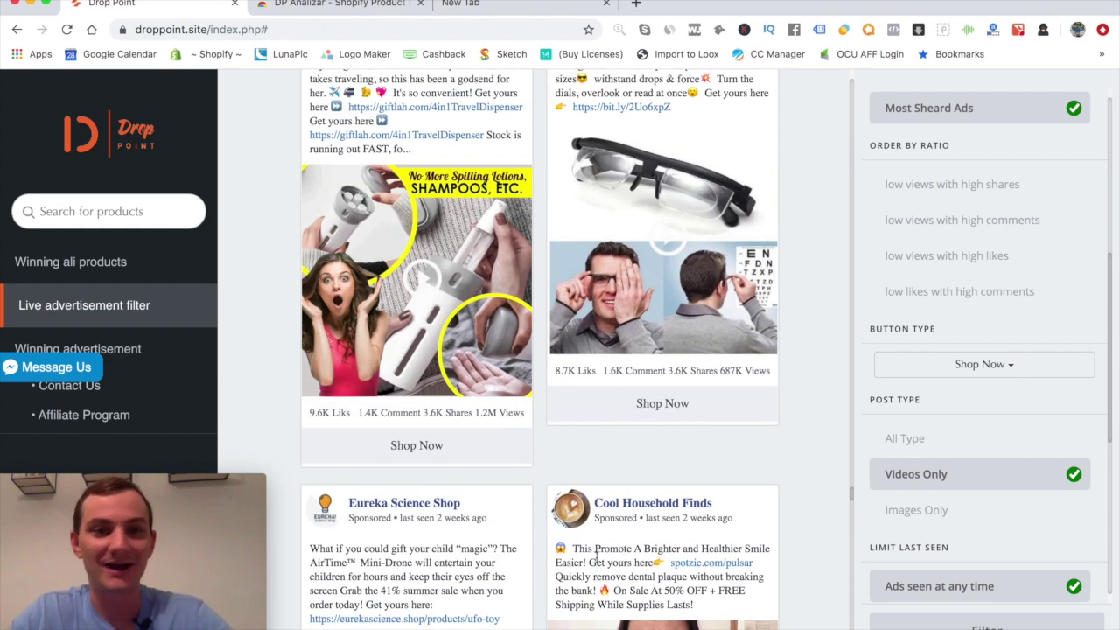
{"action": "scroll", "coordinate": [596, 555], "scroll_direction": "down", "scroll_amount": 8}
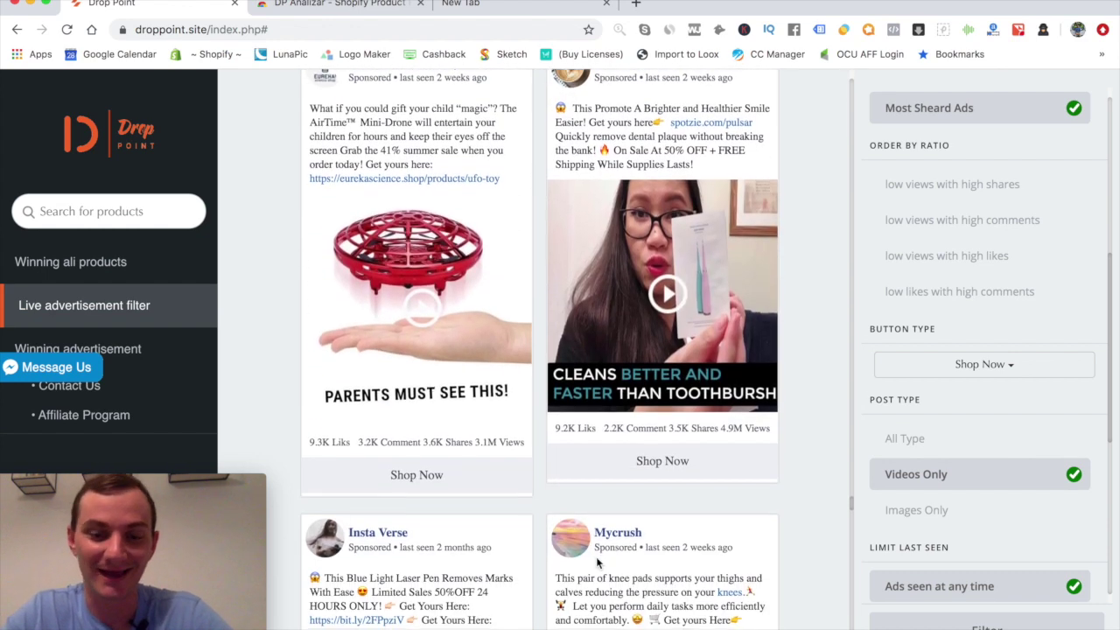
{"action": "scroll", "coordinate": [596, 564], "scroll_direction": "down", "scroll_amount": 10}
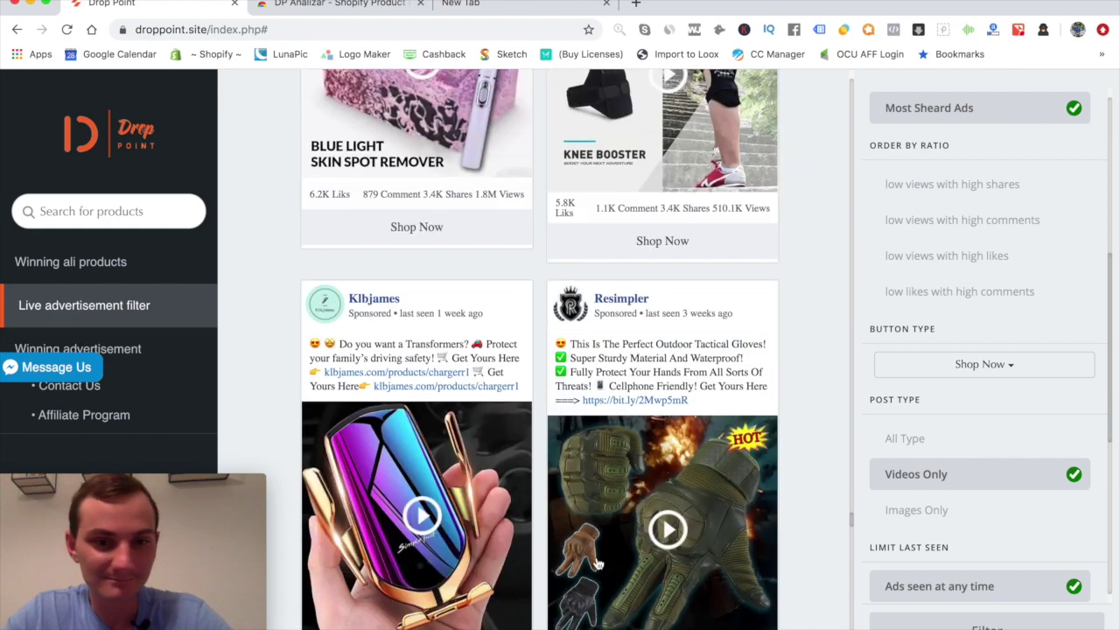
{"action": "scroll", "coordinate": [598, 564], "scroll_direction": "down", "scroll_amount": 10}
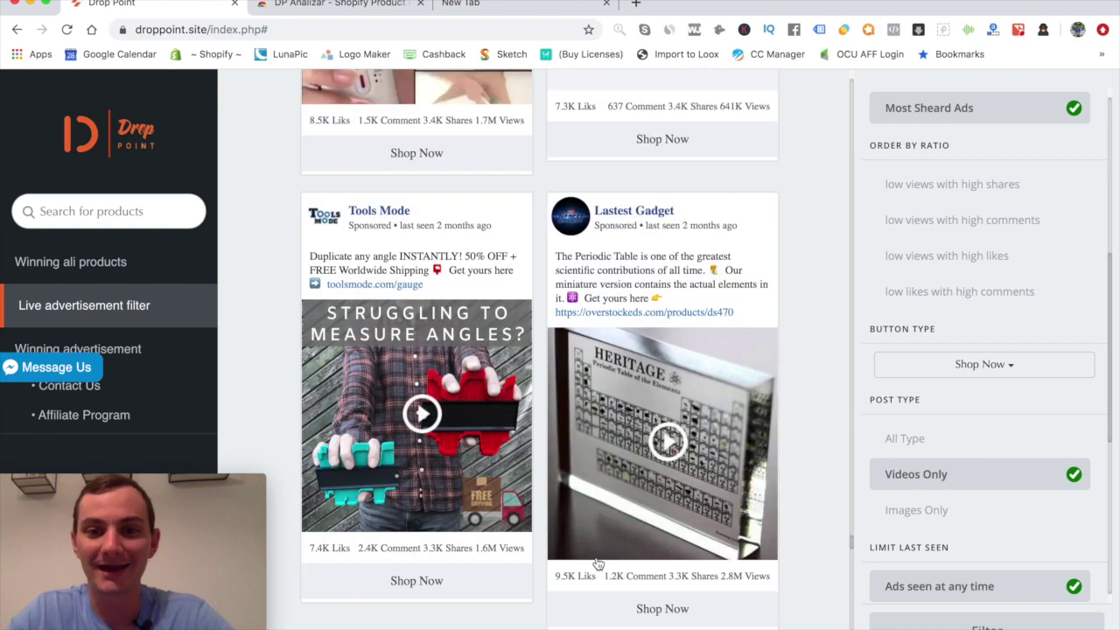
{"action": "scroll", "coordinate": [598, 564], "scroll_direction": "down", "scroll_amount": 8}
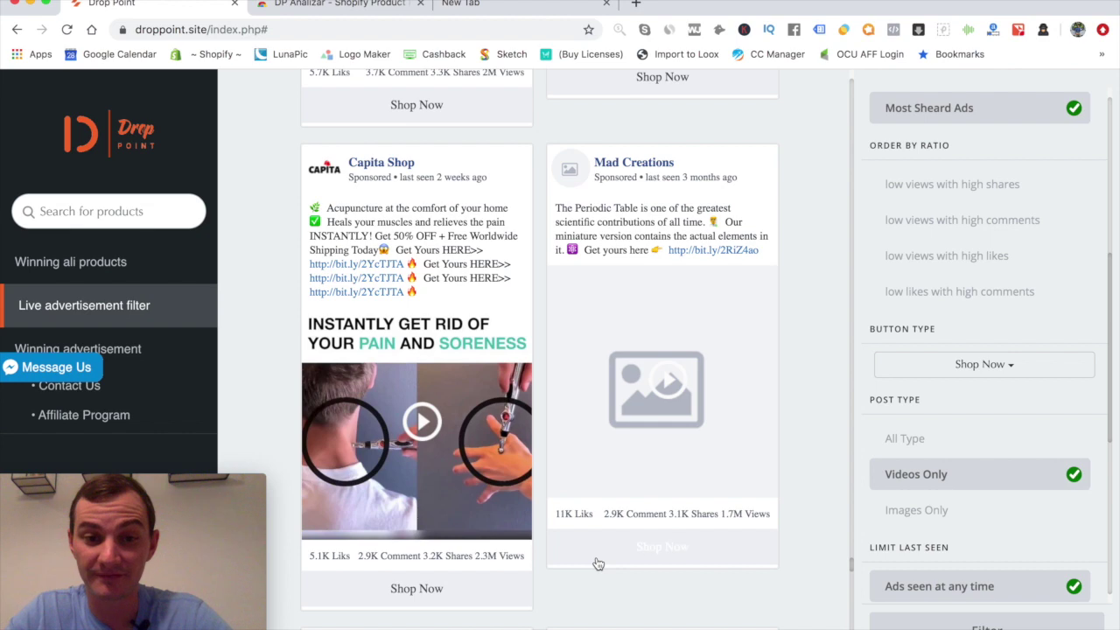
{"action": "scroll", "coordinate": [597, 564], "scroll_direction": "up", "scroll_amount": 5}
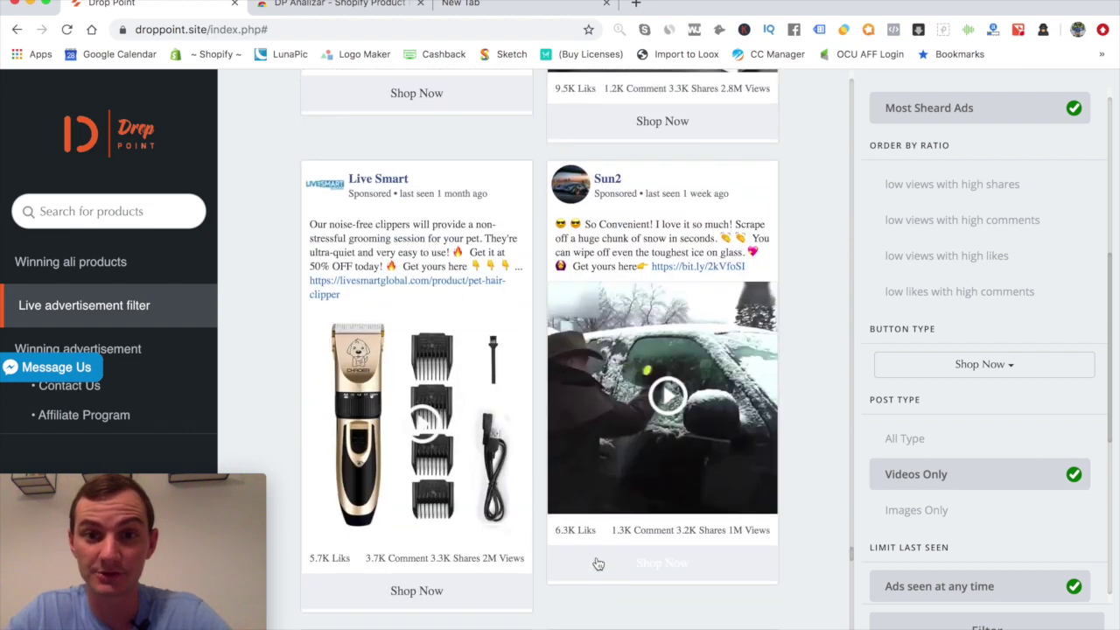
{"action": "scroll", "coordinate": [595, 563], "scroll_direction": "down", "scroll_amount": 10}
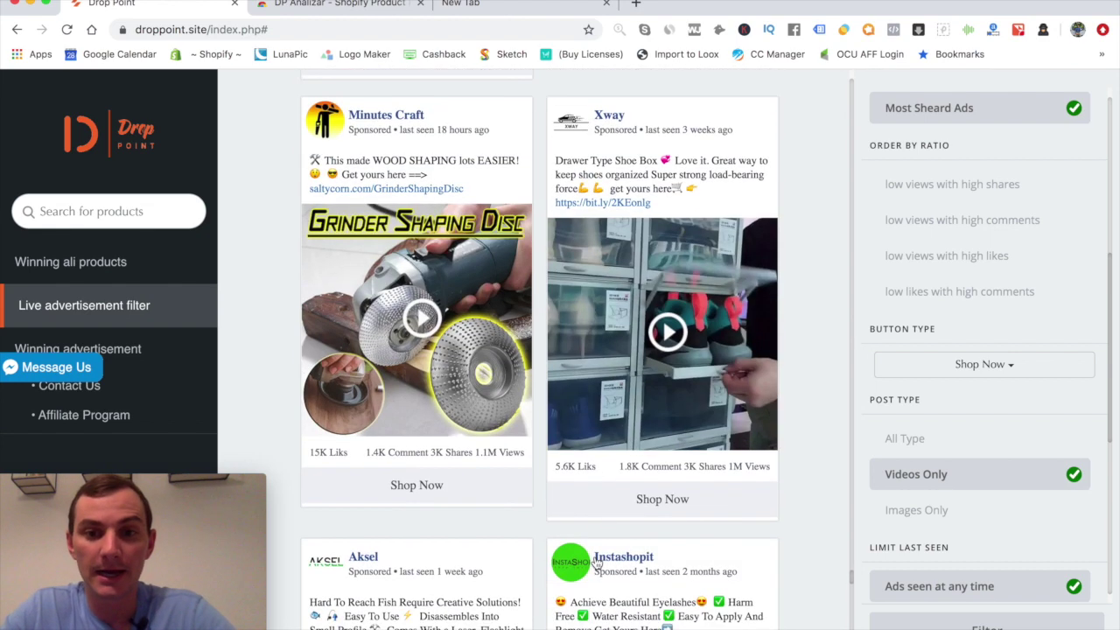
{"action": "scroll", "coordinate": [597, 564], "scroll_direction": "down", "scroll_amount": 10}
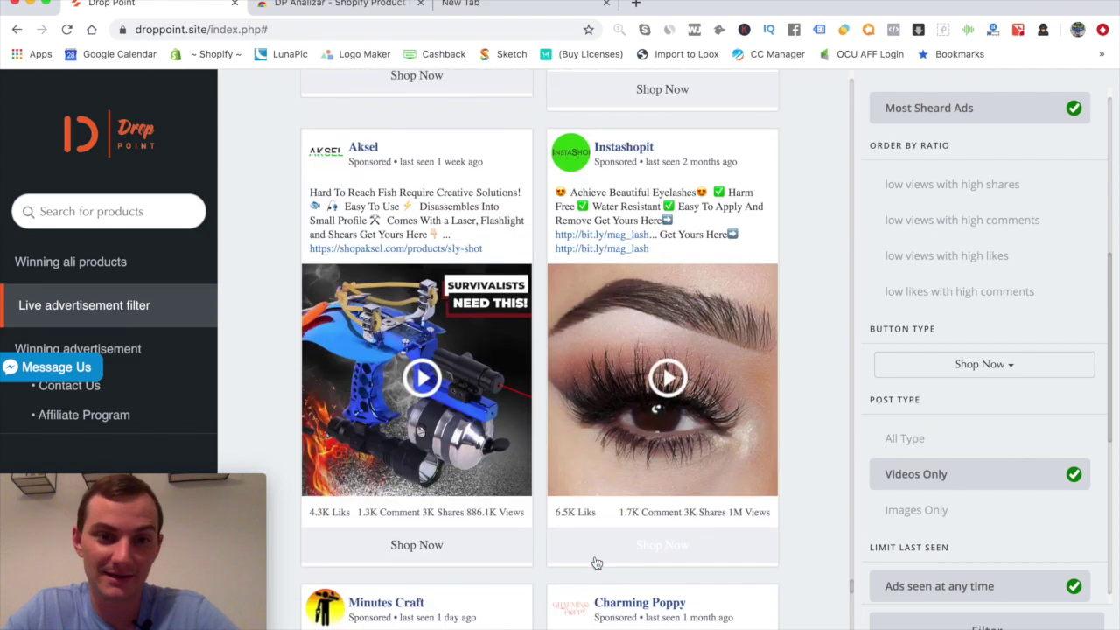
{"action": "scroll", "coordinate": [597, 563], "scroll_direction": "down", "scroll_amount": 5}
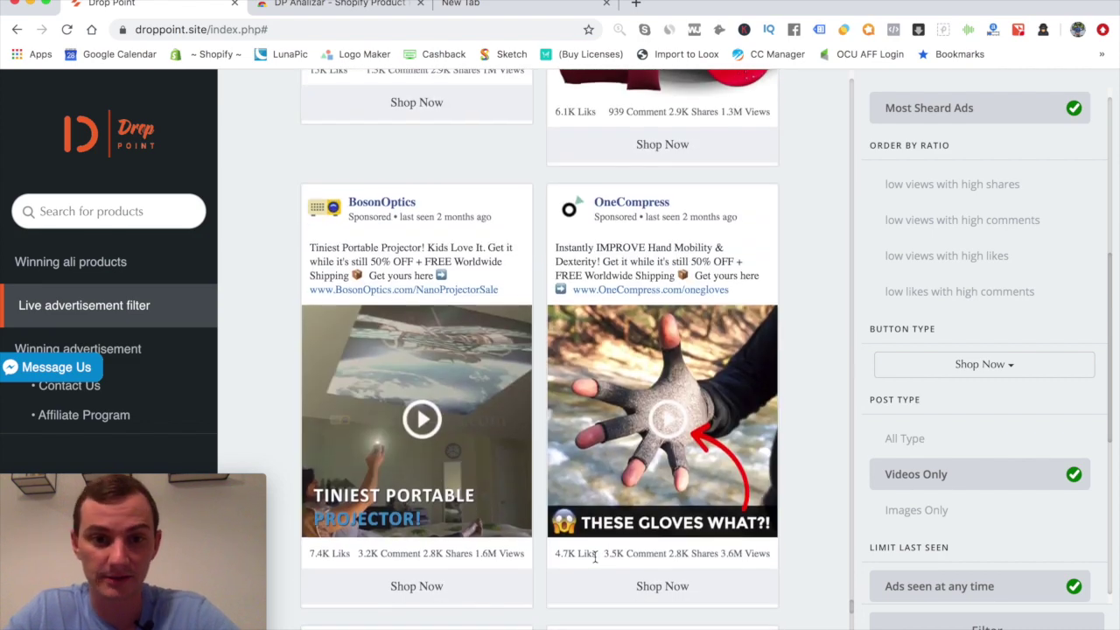
{"action": "scroll", "coordinate": [595, 562], "scroll_direction": "down", "scroll_amount": 2}
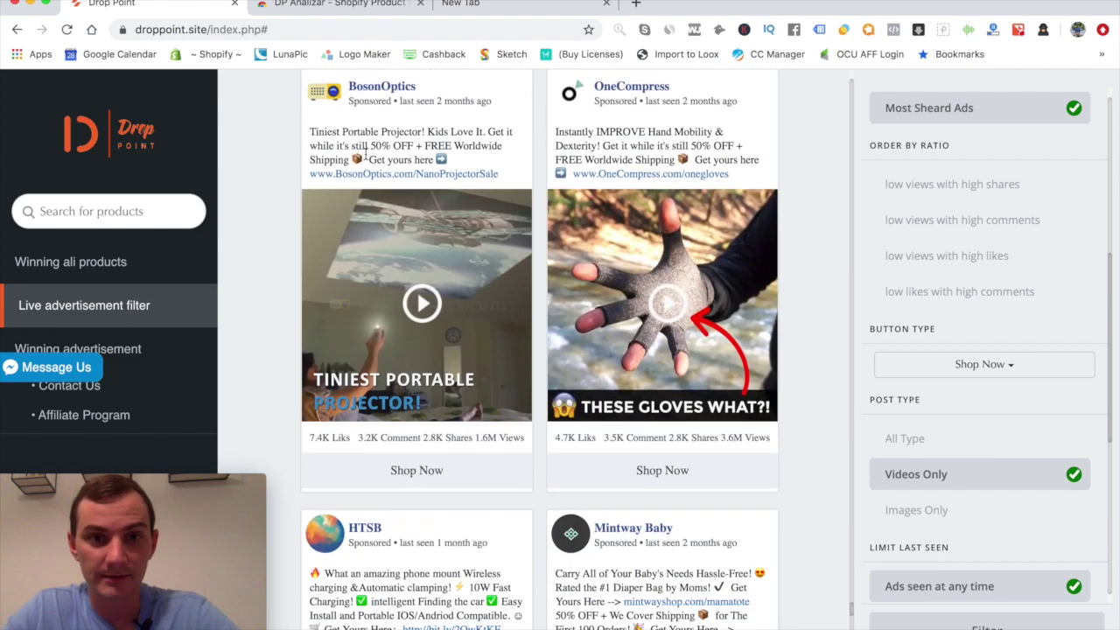
{"action": "scroll", "coordinate": [639, 507], "scroll_direction": "down", "scroll_amount": 8}
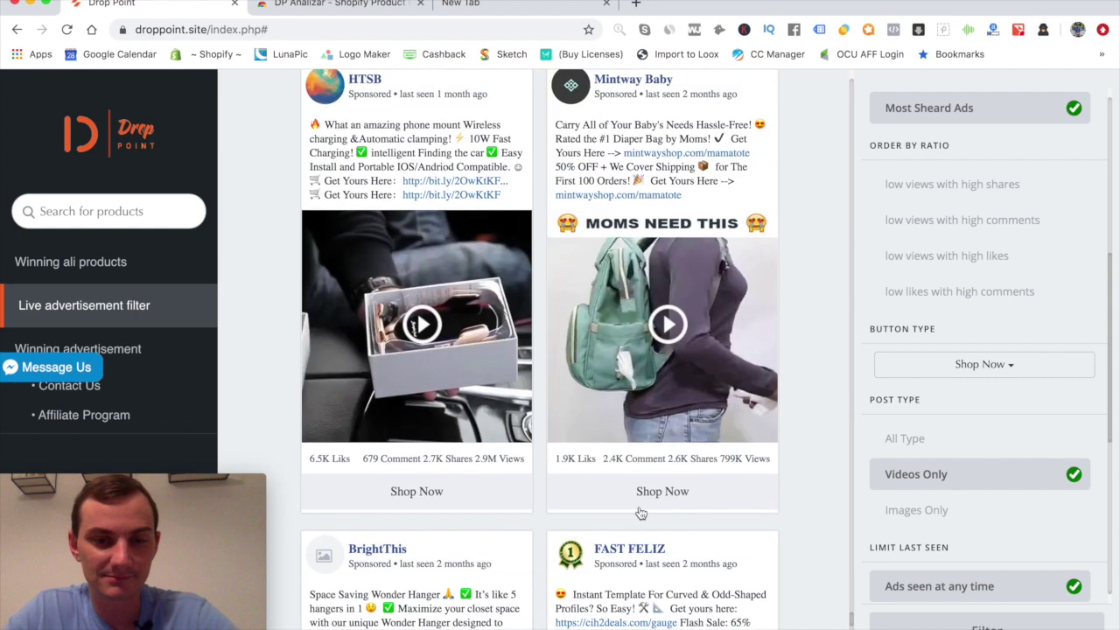
{"action": "scroll", "coordinate": [639, 512], "scroll_direction": "down", "scroll_amount": 10}
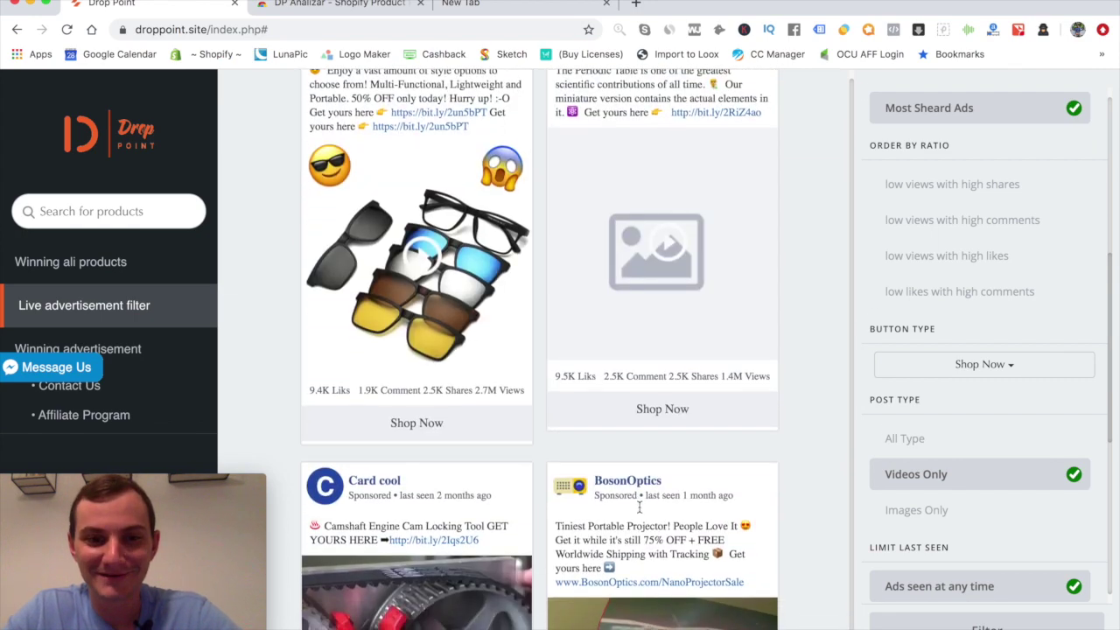
{"action": "scroll", "coordinate": [640, 513], "scroll_direction": "up", "scroll_amount": 1}
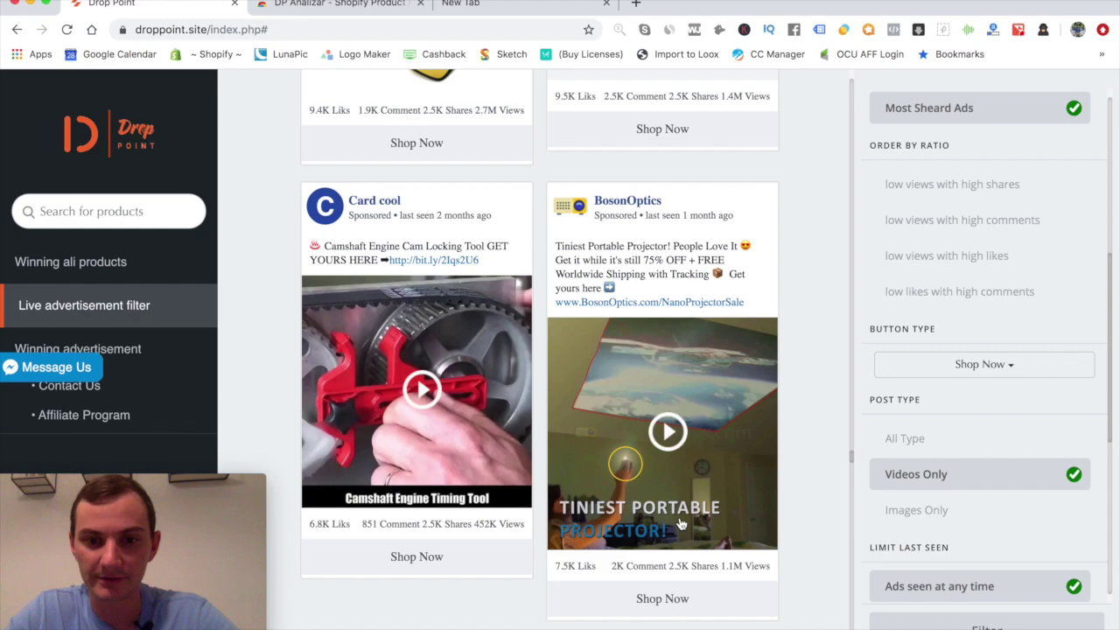
{"action": "scroll", "coordinate": [681, 523], "scroll_direction": "down", "scroll_amount": 5}
{"action": "scroll", "coordinate": [681, 523], "scroll_direction": "up", "scroll_amount": 2}
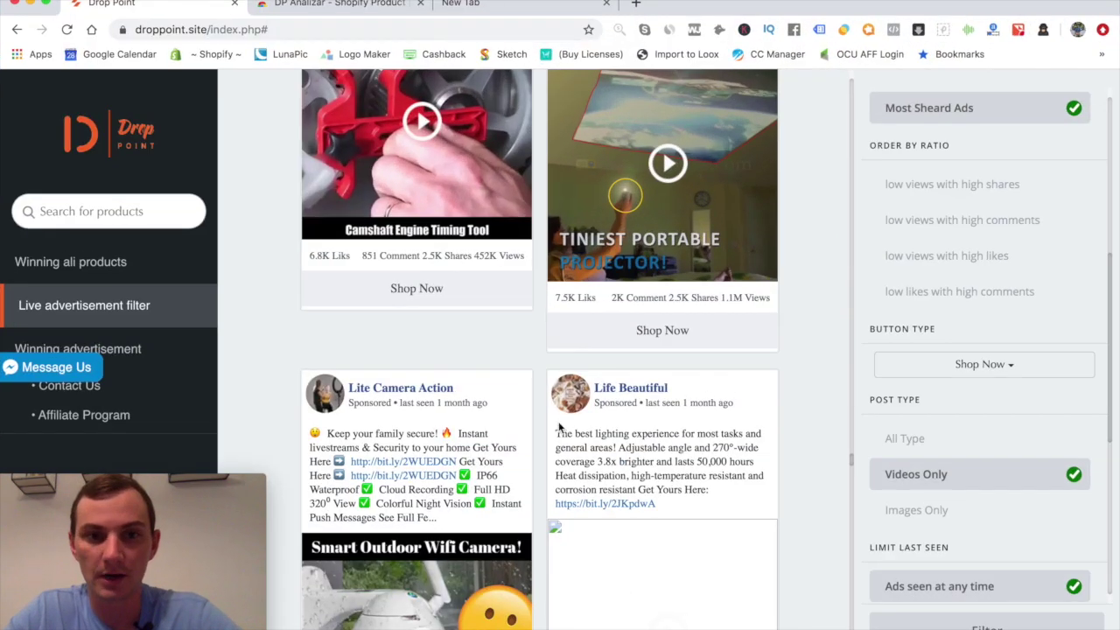
{"action": "scroll", "coordinate": [560, 427], "scroll_direction": "down", "scroll_amount": 15}
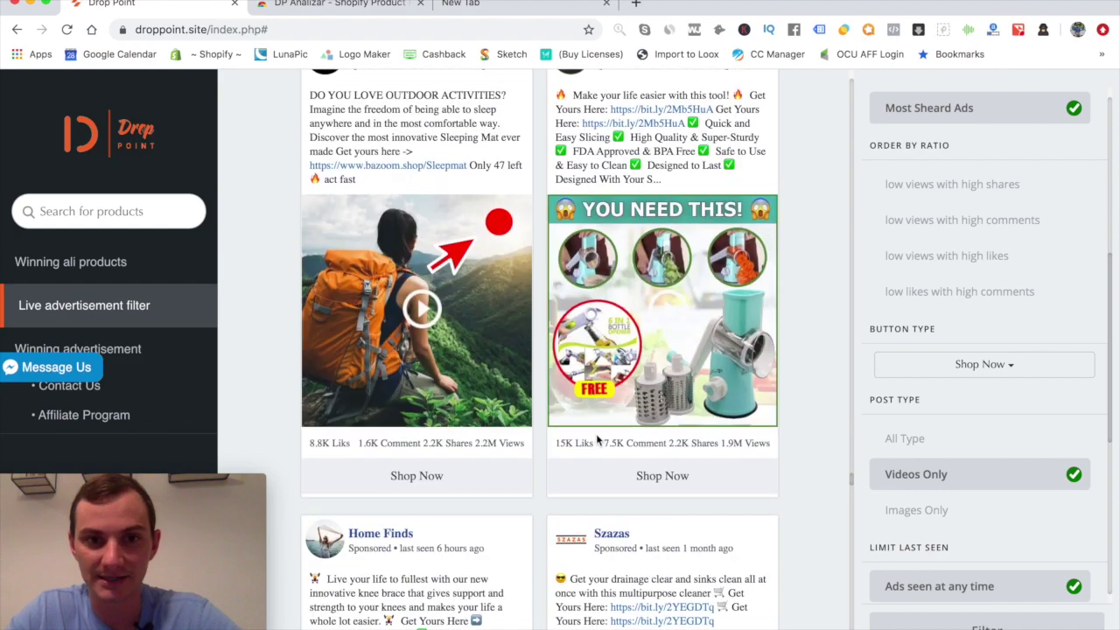
{"action": "scroll", "coordinate": [608, 454], "scroll_direction": "down", "scroll_amount": 20}
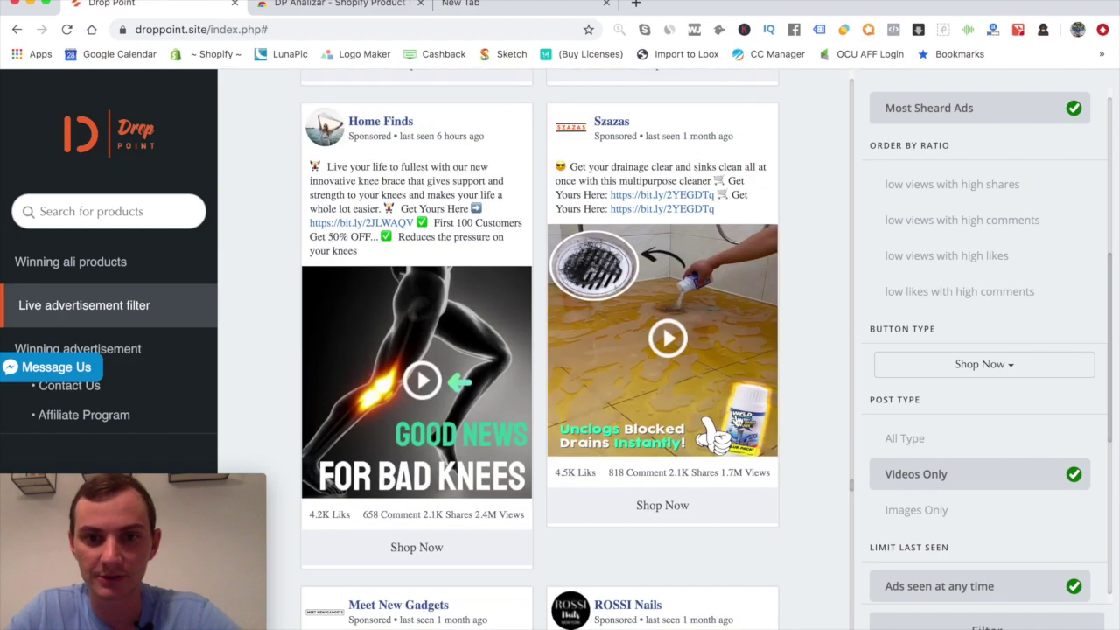
Step: Set the Limit Last Seen option to 'Ads seen in this week'
{"action": "scroll", "coordinate": [608, 454], "scroll_direction": "down", "scroll_amount": 5}
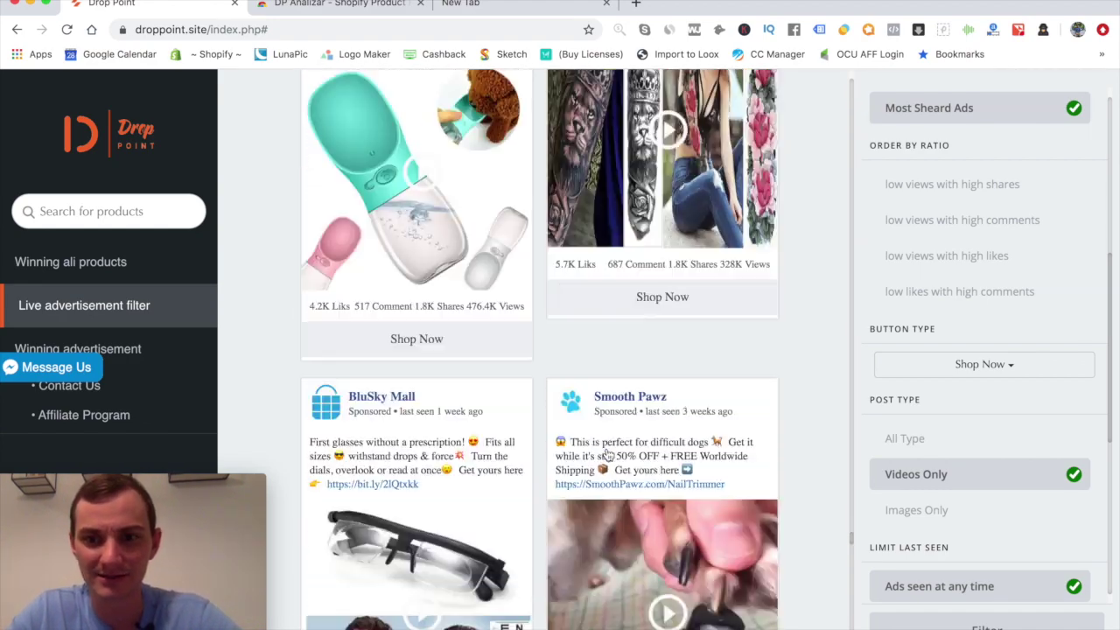
{"action": "scroll", "coordinate": [600, 450], "scroll_direction": "up", "scroll_amount": 2}
{"action": "scroll", "coordinate": [610, 455], "scroll_direction": "down", "scroll_amount": 1}
{"action": "scroll", "coordinate": [956, 505], "scroll_direction": "down", "scroll_amount": 1}
{"action": "scroll", "coordinate": [956, 506], "scroll_direction": "down", "scroll_amount": 1}
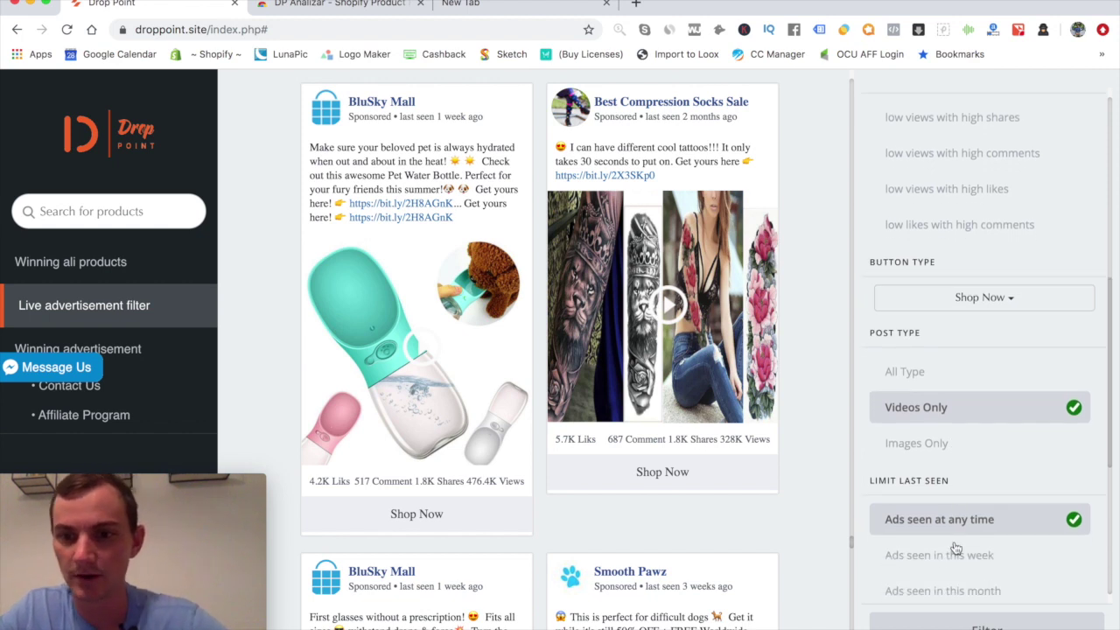
{"action": "left_click", "coordinate": [953, 555]}
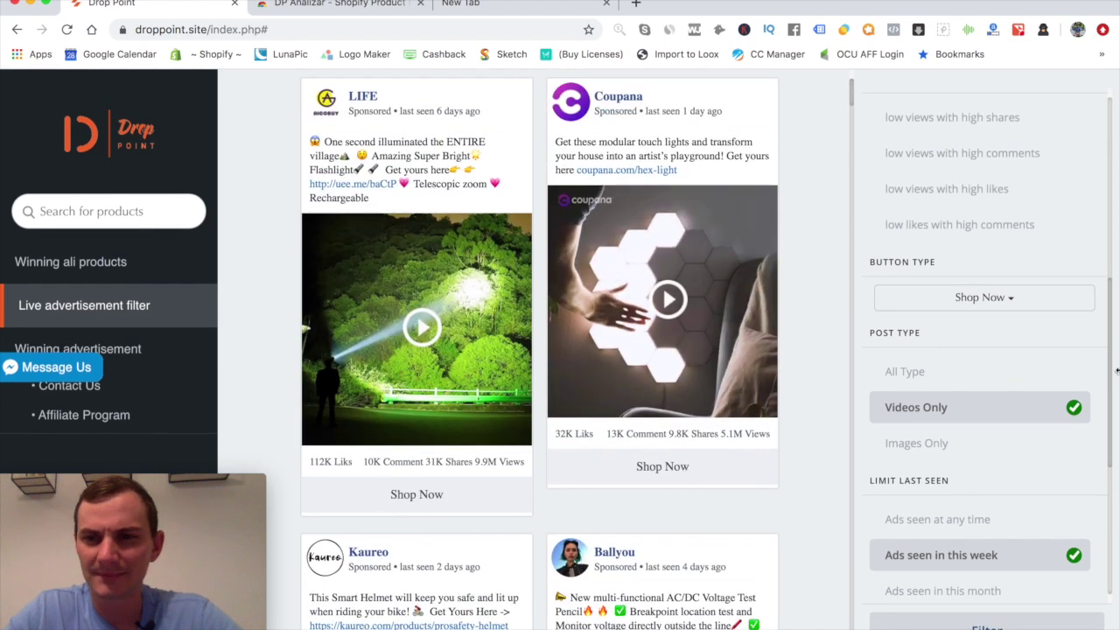
Step: Scroll through the this-week video ad results and the filter panel
{"action": "scroll", "coordinate": [1036, 340], "scroll_direction": "up", "scroll_amount": 3}
{"action": "scroll", "coordinate": [1036, 339], "scroll_direction": "up", "scroll_amount": 3}
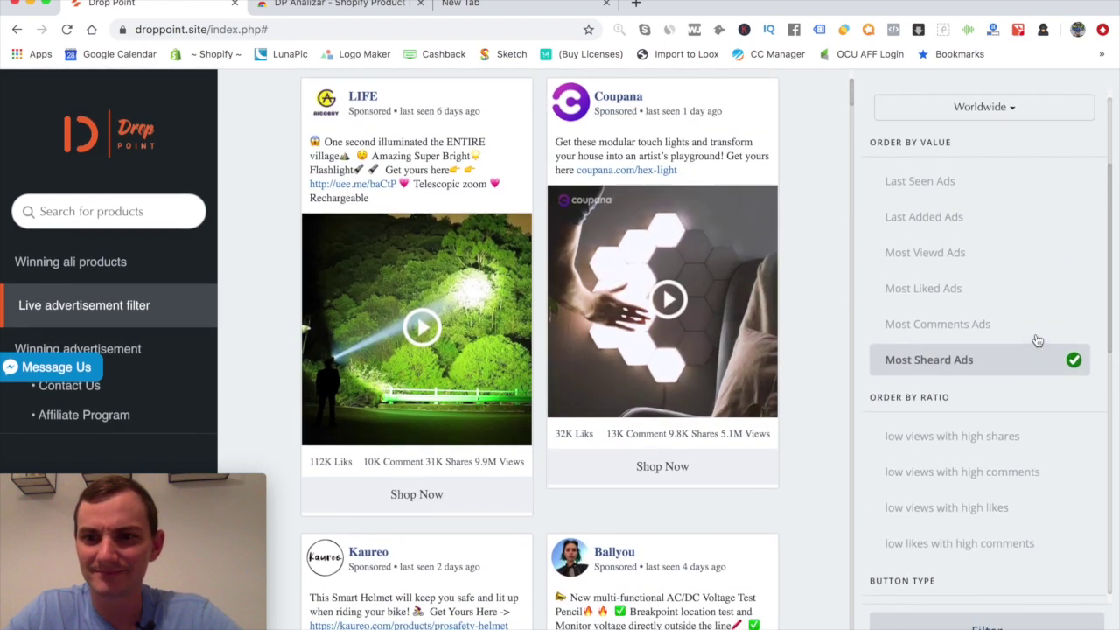
{"action": "scroll", "coordinate": [986, 472], "scroll_direction": "down", "scroll_amount": 1}
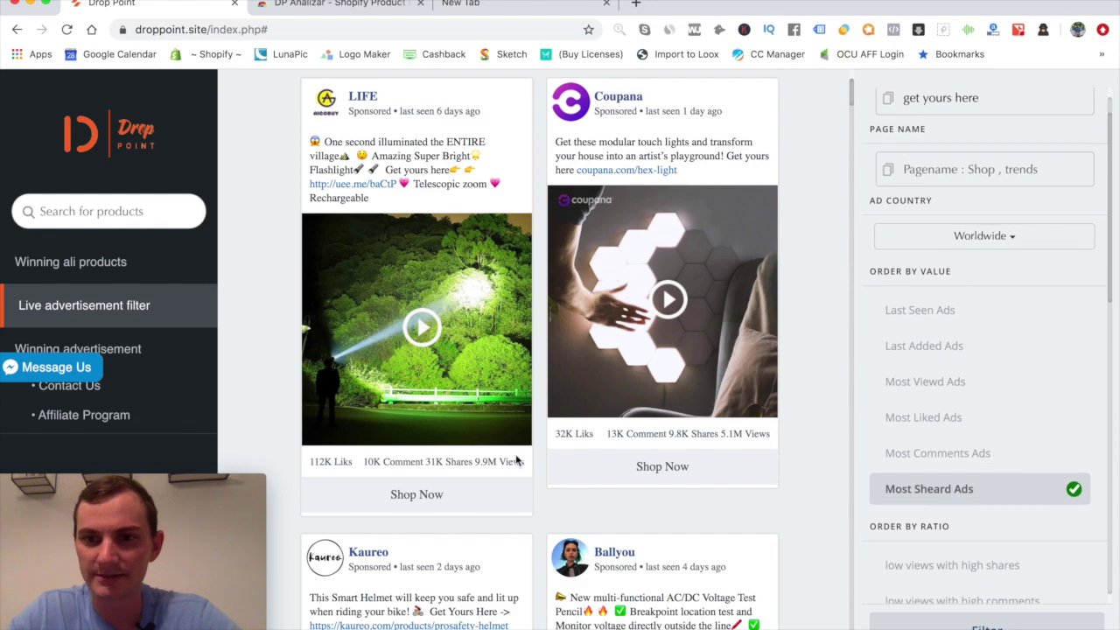
{"action": "scroll", "coordinate": [563, 514], "scroll_direction": "down", "scroll_amount": 5}
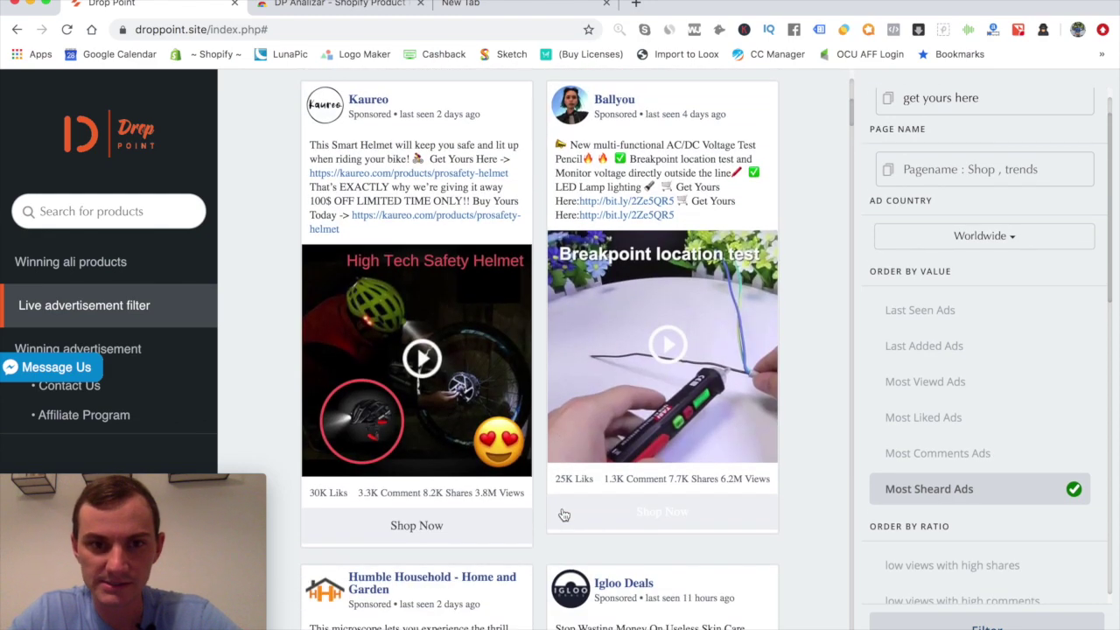
{"action": "scroll", "coordinate": [564, 514], "scroll_direction": "down", "scroll_amount": 6}
{"action": "scroll", "coordinate": [680, 374], "scroll_direction": "down", "scroll_amount": 9}
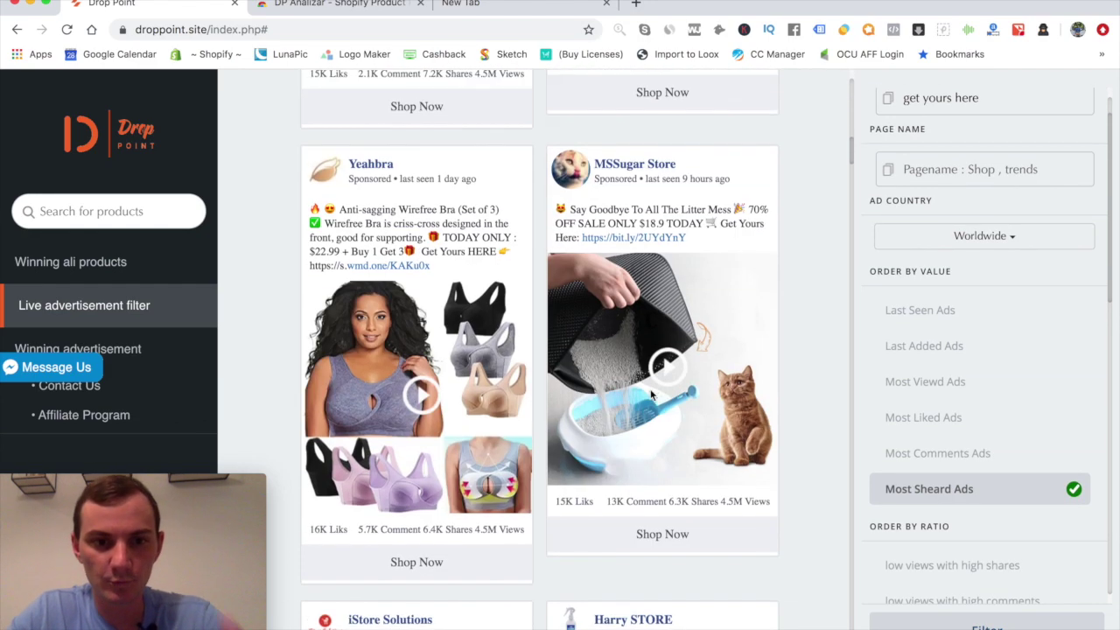
{"action": "scroll", "coordinate": [651, 396], "scroll_direction": "down", "scroll_amount": 6}
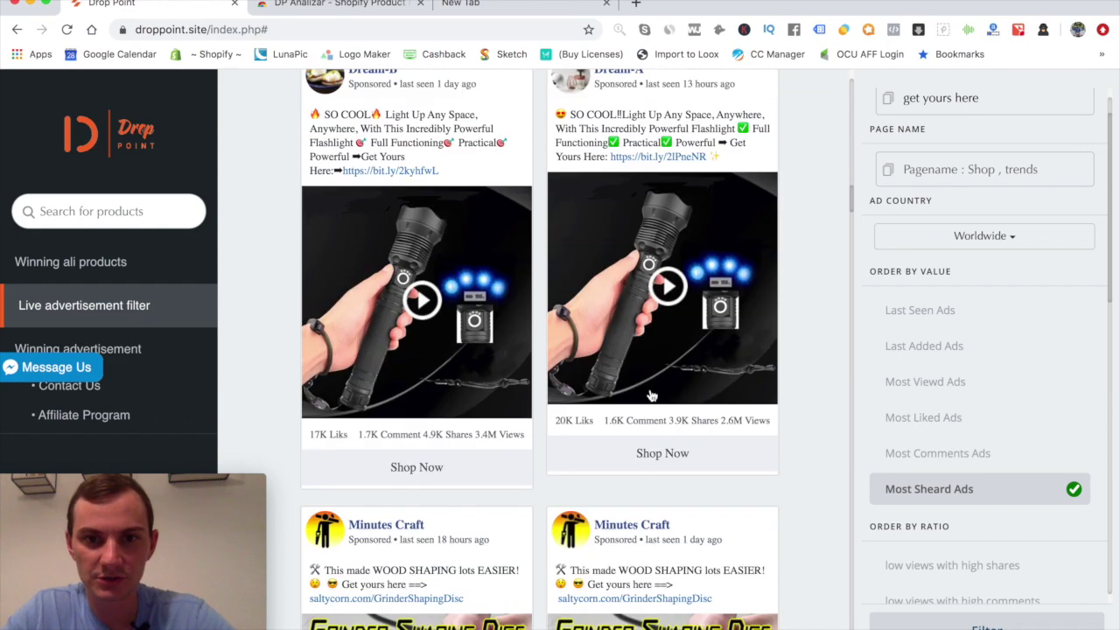
{"action": "scroll", "coordinate": [681, 369], "scroll_direction": "down", "scroll_amount": 11}
{"action": "scroll", "coordinate": [720, 393], "scroll_direction": "up", "scroll_amount": 1}
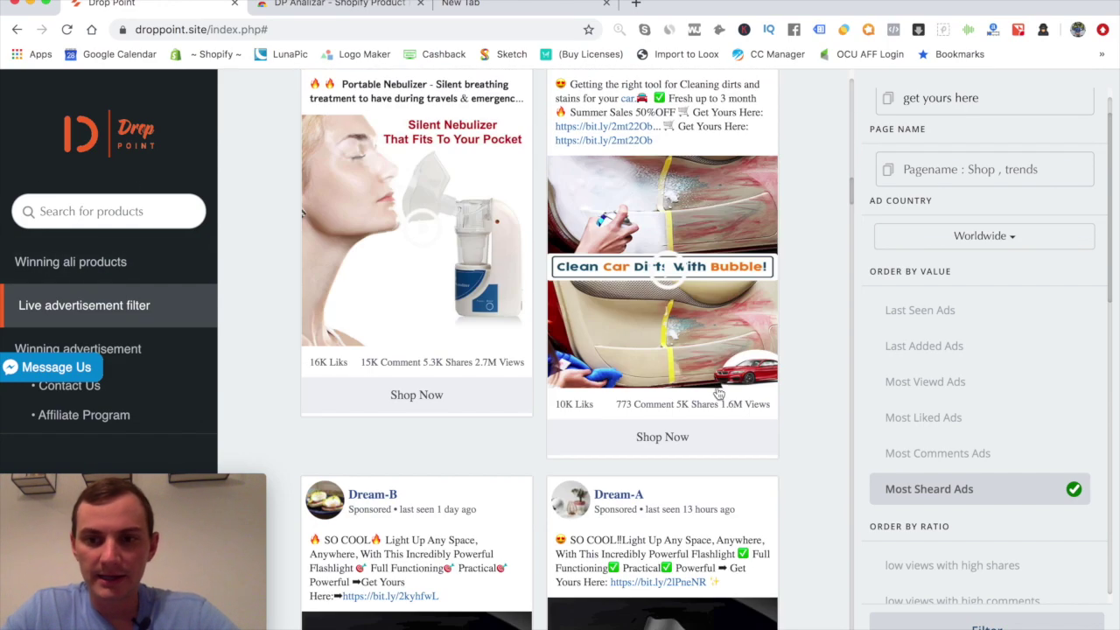
{"action": "scroll", "coordinate": [968, 386], "scroll_direction": "down", "scroll_amount": 3}
{"action": "scroll", "coordinate": [954, 330], "scroll_direction": "down", "scroll_amount": 5}
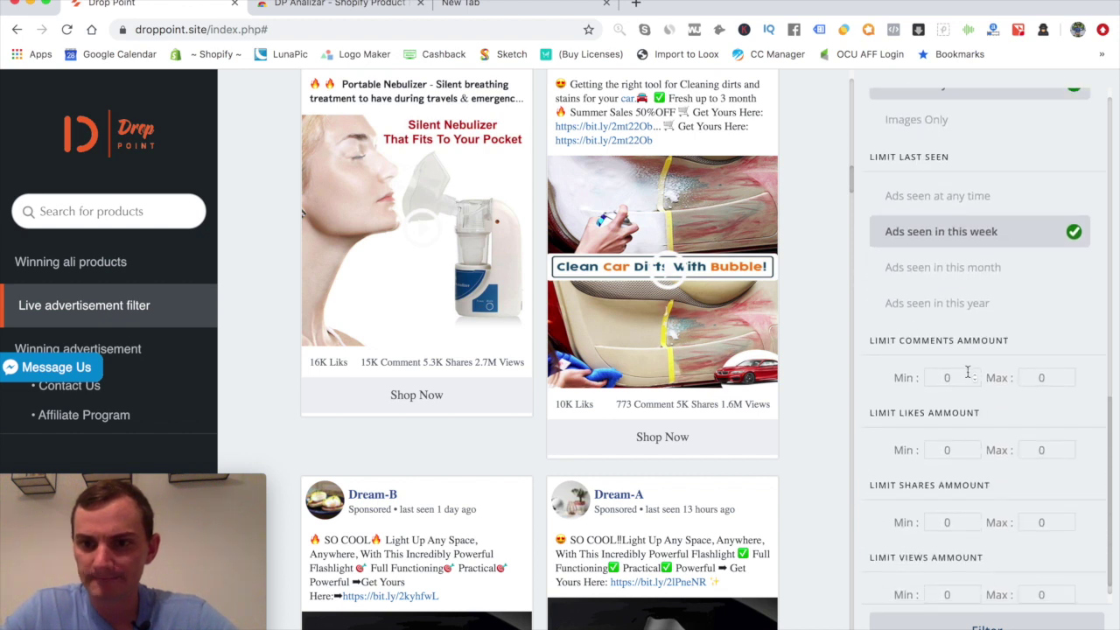
Step: Limit the share count to Min 100 and Max 500 and apply the filter
{"action": "scroll", "coordinate": [962, 393], "scroll_direction": "down", "scroll_amount": 1}
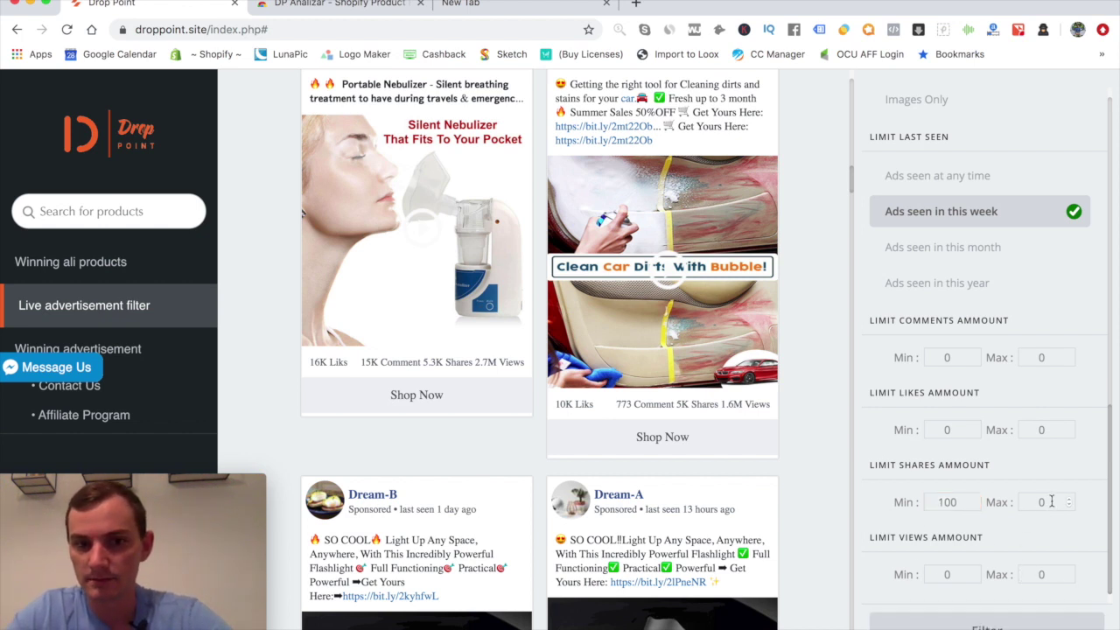
{"action": "scroll", "coordinate": [1009, 593], "scroll_direction": "up", "scroll_amount": 4}
{"action": "scroll", "coordinate": [1009, 593], "scroll_direction": "down", "scroll_amount": 4}
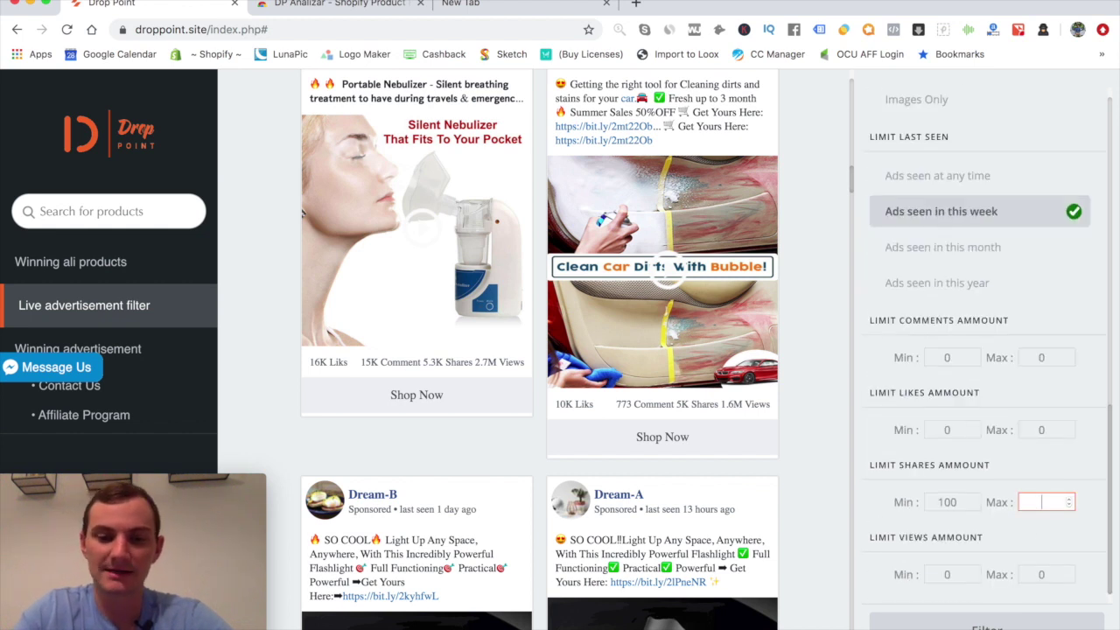
{"action": "left_click", "coordinate": [907, 618]}
{"action": "scroll", "coordinate": [918, 455], "scroll_direction": "up", "scroll_amount": 4}
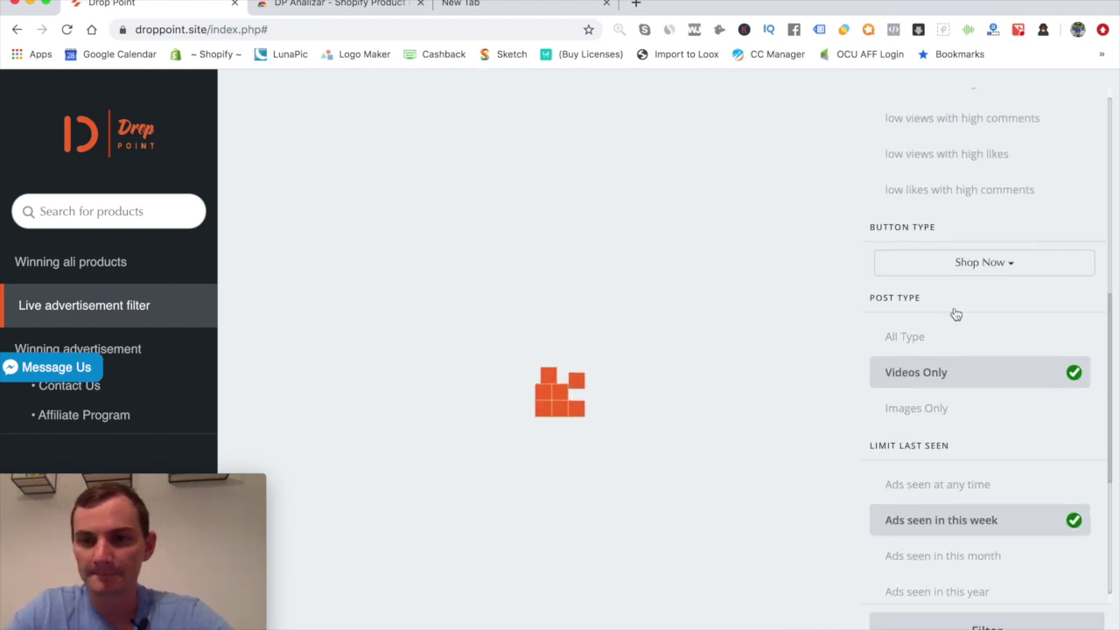
{"action": "scroll", "coordinate": [959, 307], "scroll_direction": "up", "scroll_amount": 2}
Step: Order the filtered ads by Last Seen Ads and reload the results
{"action": "scroll", "coordinate": [971, 183], "scroll_direction": "up", "scroll_amount": 1}
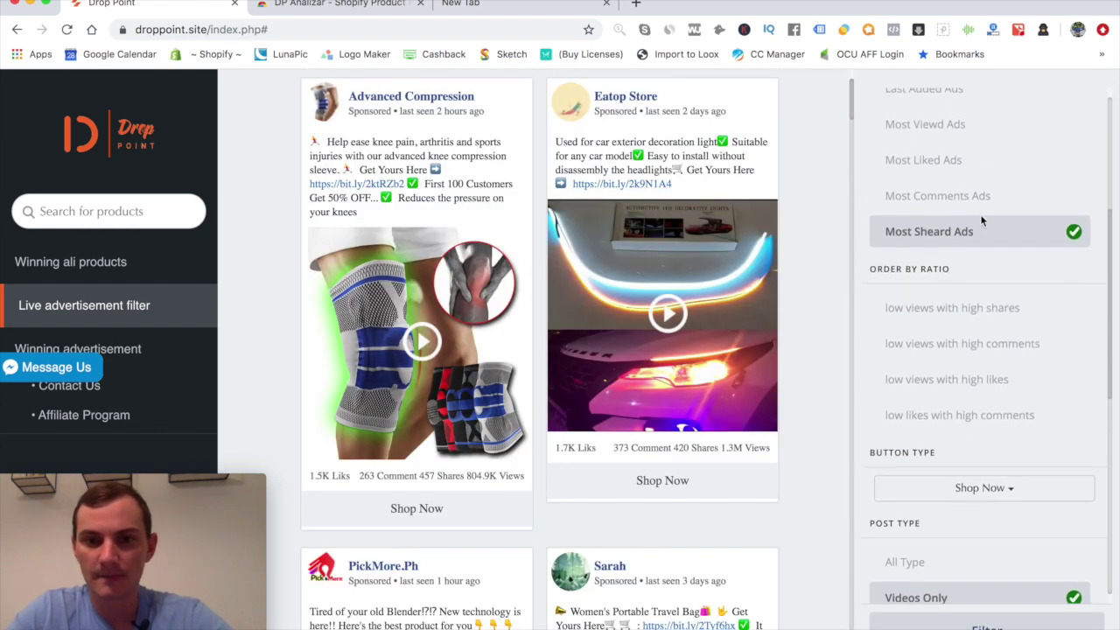
{"action": "left_click", "coordinate": [947, 103]}
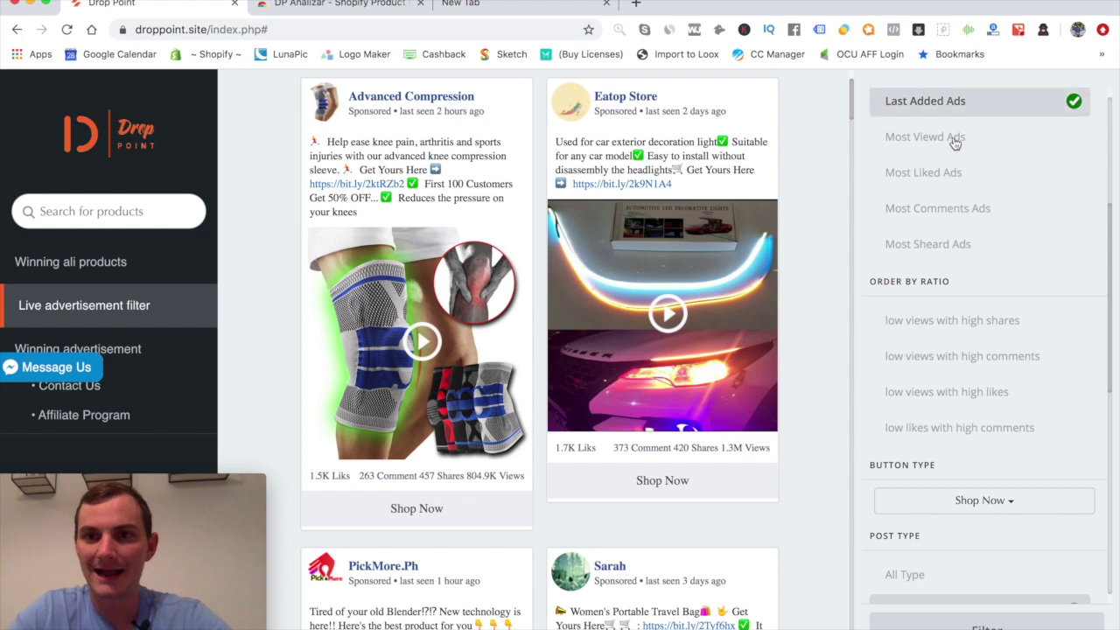
{"action": "scroll", "coordinate": [961, 164], "scroll_direction": "up", "scroll_amount": 1}
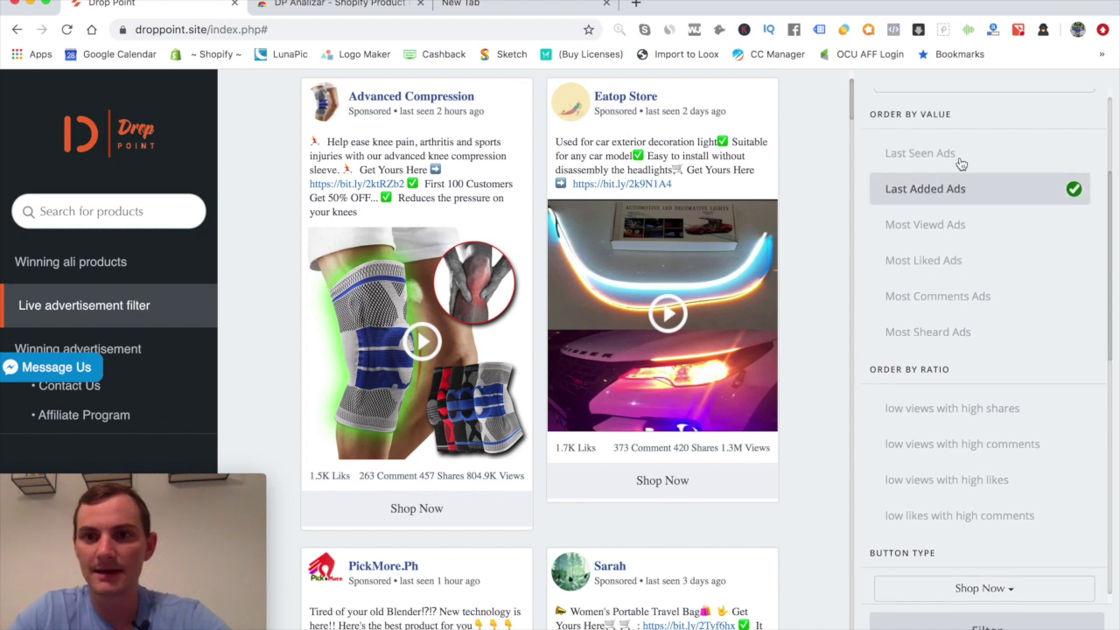
{"action": "left_click", "coordinate": [961, 163]}
{"action": "left_click", "coordinate": [1021, 626]}
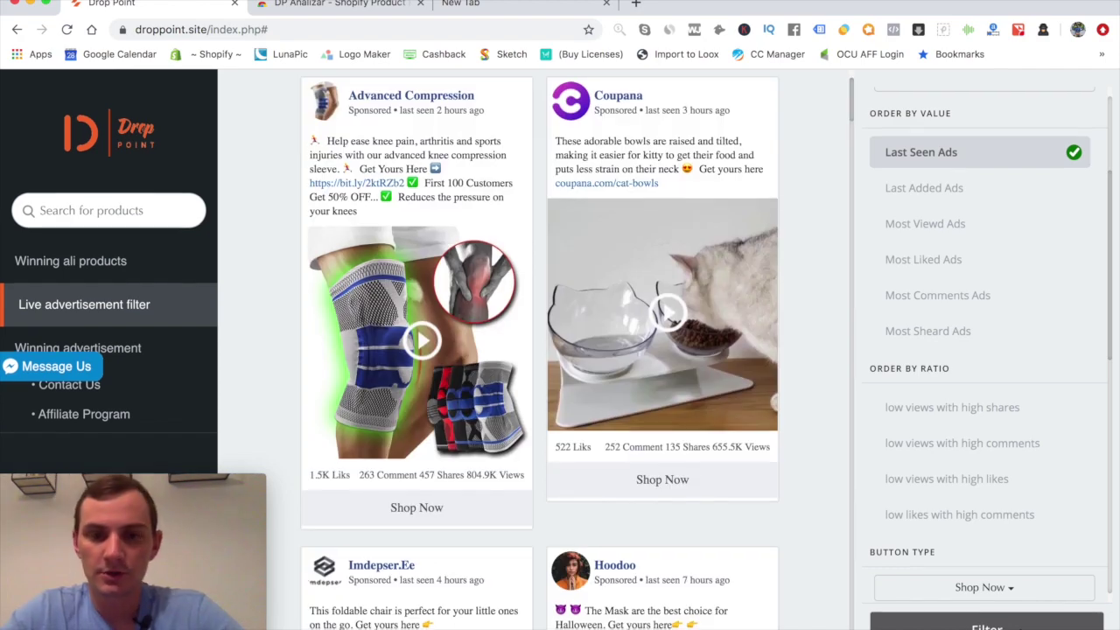
Step: Browse the results, then re-order by Last Added Ads and filter again
{"action": "scroll", "coordinate": [539, 350], "scroll_direction": "down", "scroll_amount": 6}
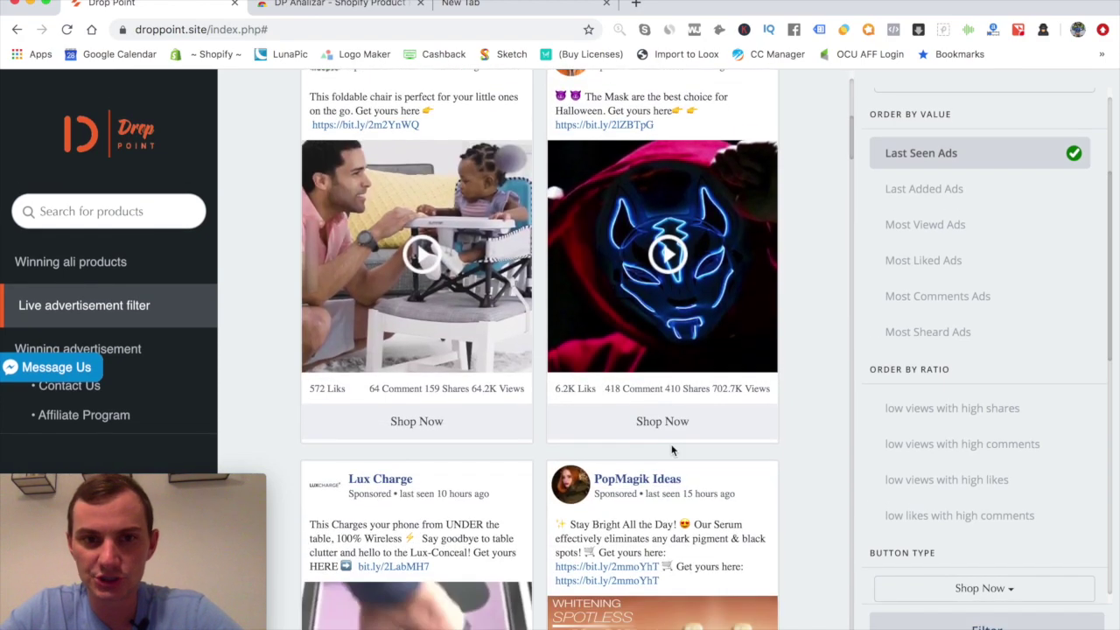
{"action": "scroll", "coordinate": [672, 450], "scroll_direction": "down", "scroll_amount": 3}
{"action": "scroll", "coordinate": [685, 500], "scroll_direction": "down", "scroll_amount": 1}
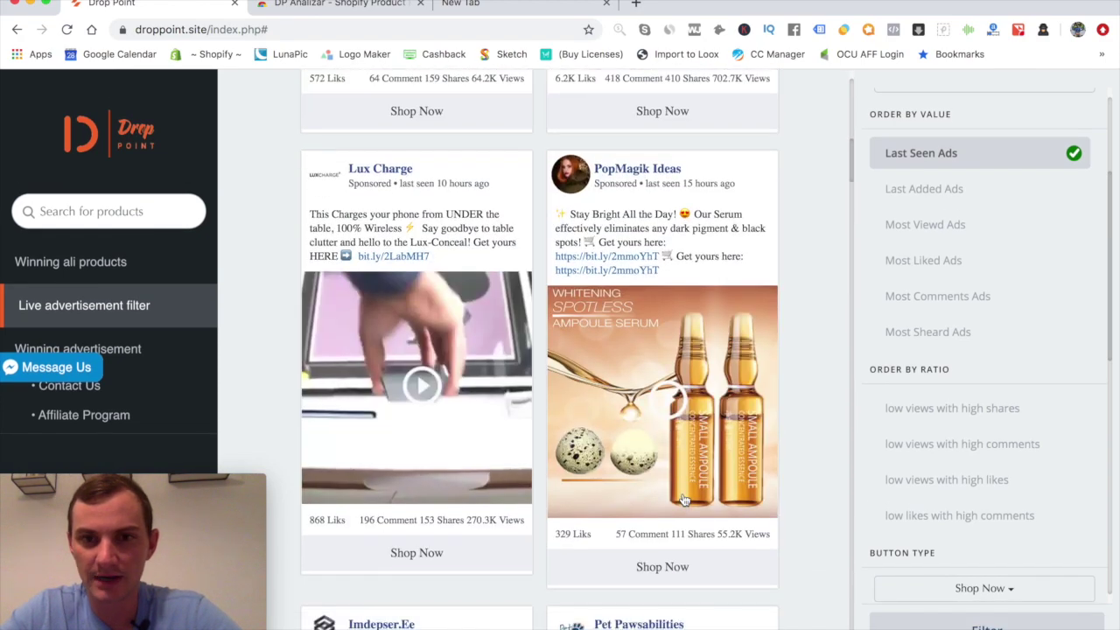
{"action": "left_click", "coordinate": [972, 193]}
{"action": "left_click", "coordinate": [984, 625]}
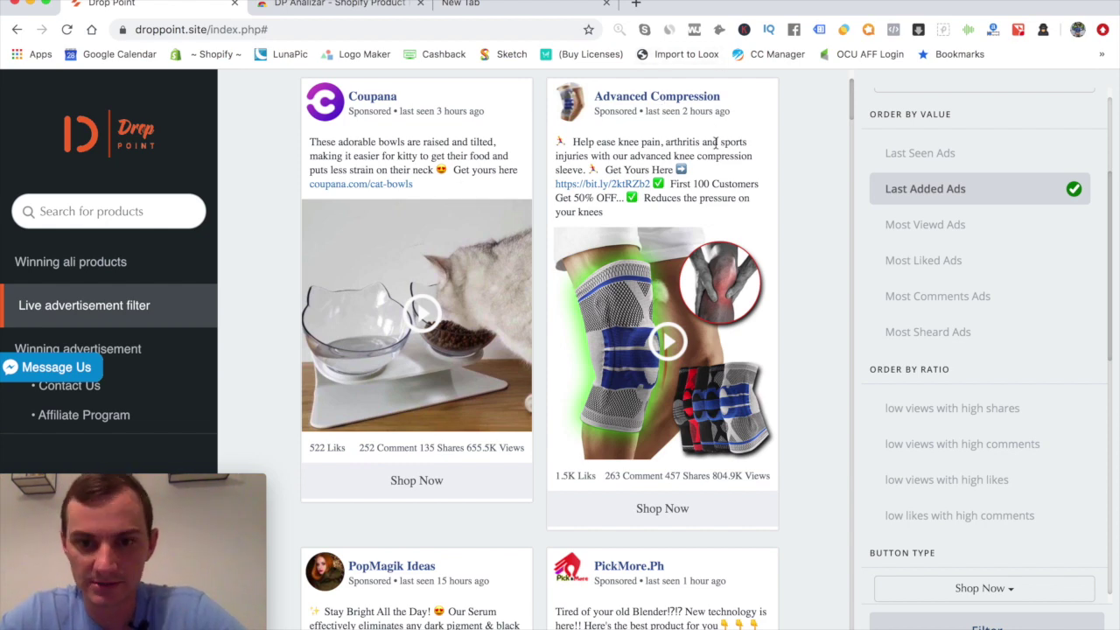
Step: Scroll the 'get yours here' video ad results down to the 'No more items.' card
{"action": "scroll", "coordinate": [716, 144], "scroll_direction": "down", "scroll_amount": 3}
{"action": "scroll", "coordinate": [691, 343], "scroll_direction": "down", "scroll_amount": 9}
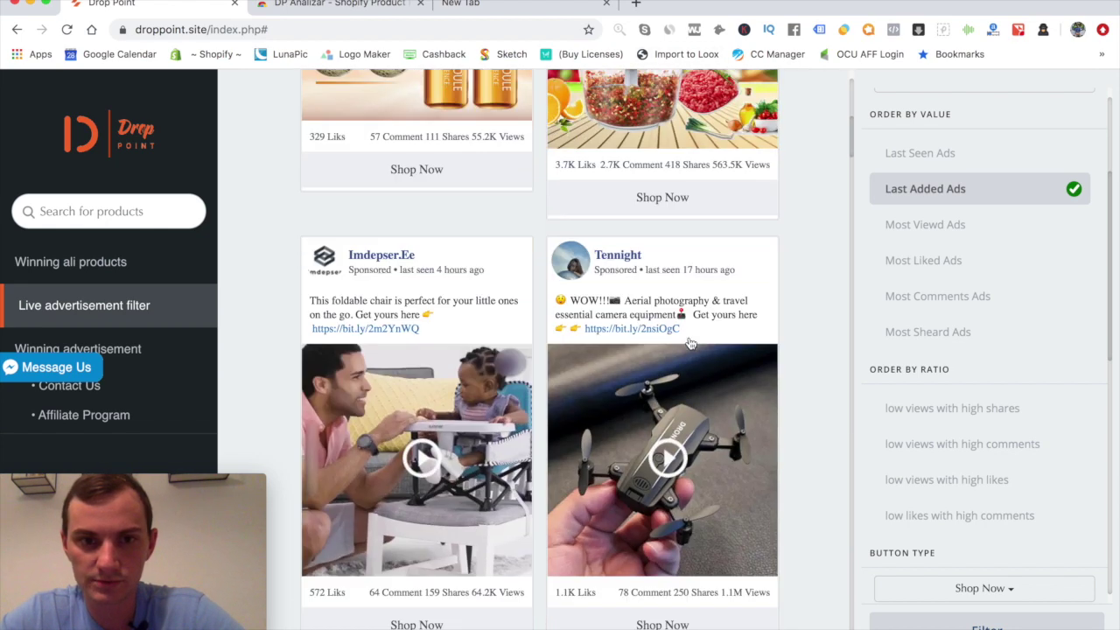
{"action": "scroll", "coordinate": [690, 343], "scroll_direction": "down", "scroll_amount": 2}
{"action": "scroll", "coordinate": [683, 385], "scroll_direction": "up", "scroll_amount": 1}
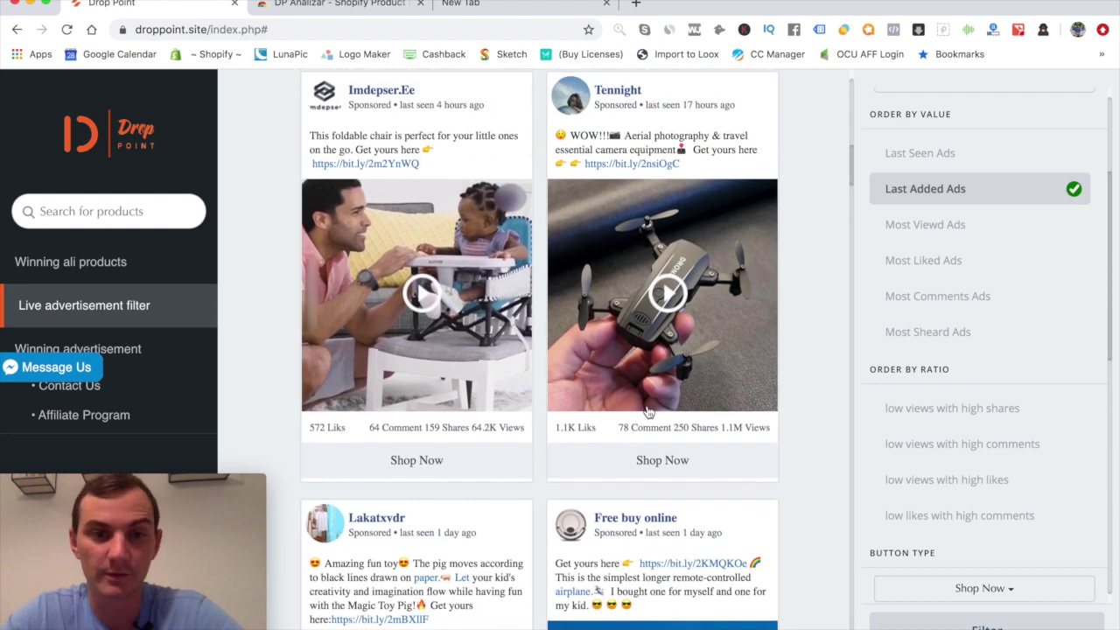
{"action": "scroll", "coordinate": [648, 409], "scroll_direction": "down", "scroll_amount": 5}
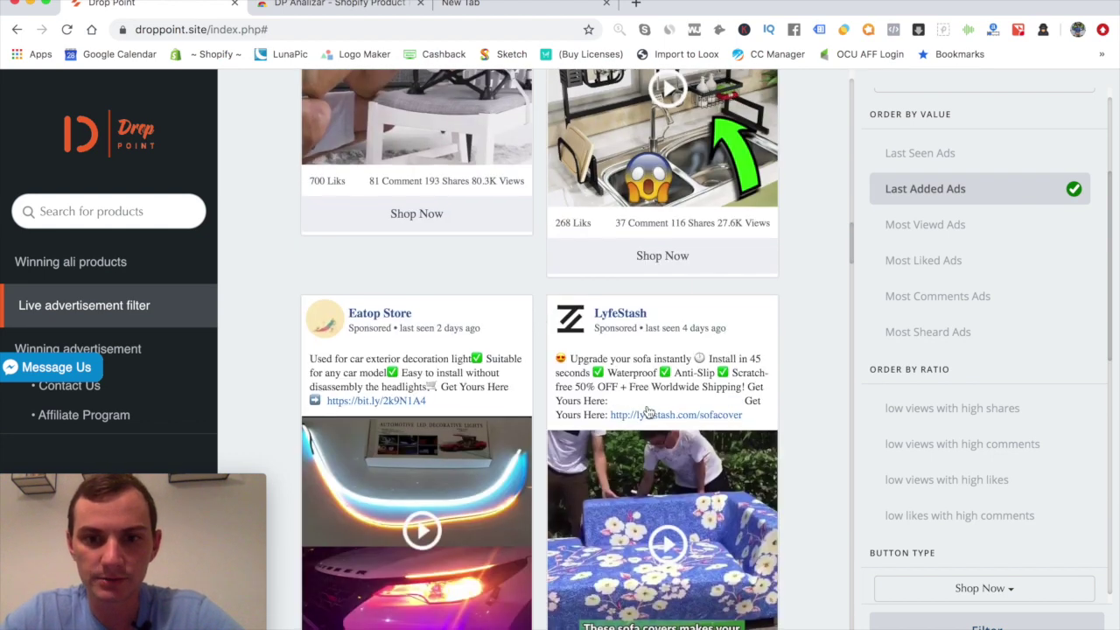
{"action": "scroll", "coordinate": [648, 412], "scroll_direction": "down", "scroll_amount": 3}
{"action": "scroll", "coordinate": [635, 473], "scroll_direction": "down", "scroll_amount": 5}
{"action": "scroll", "coordinate": [634, 468], "scroll_direction": "up", "scroll_amount": 7}
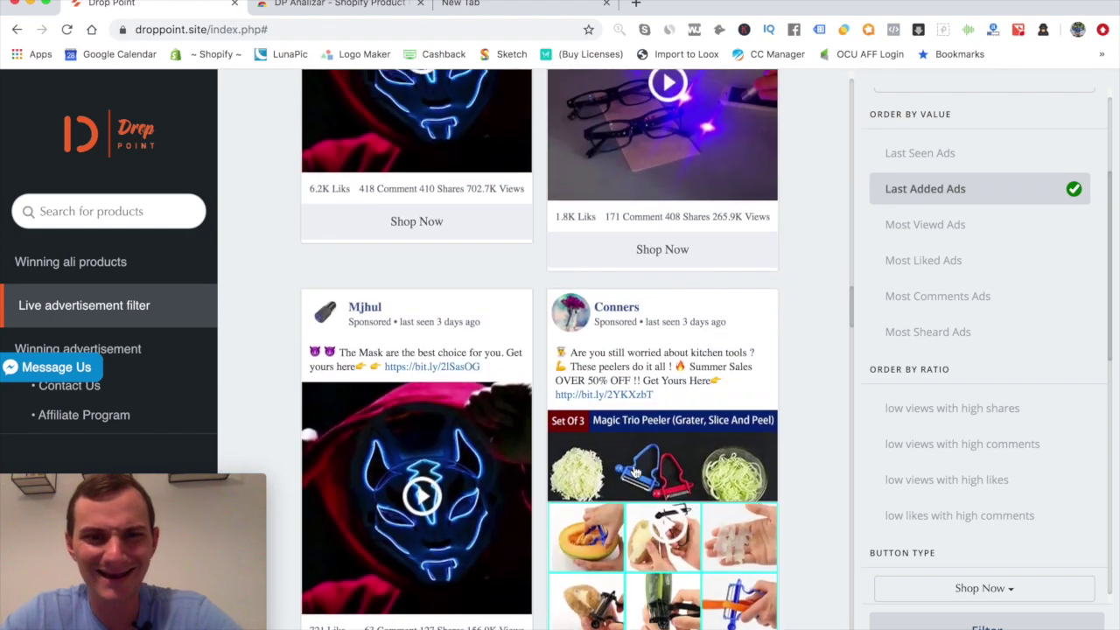
{"action": "scroll", "coordinate": [631, 464], "scroll_direction": "down", "scroll_amount": 5}
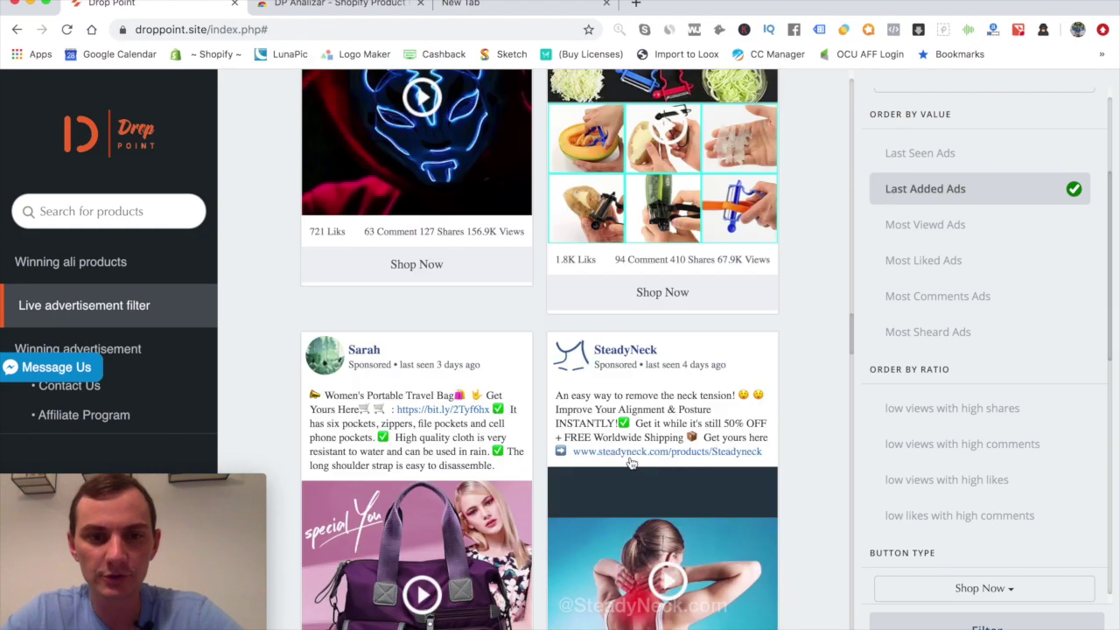
{"action": "scroll", "coordinate": [630, 457], "scroll_direction": "down", "scroll_amount": 4}
{"action": "scroll", "coordinate": [630, 455], "scroll_direction": "down", "scroll_amount": 10}
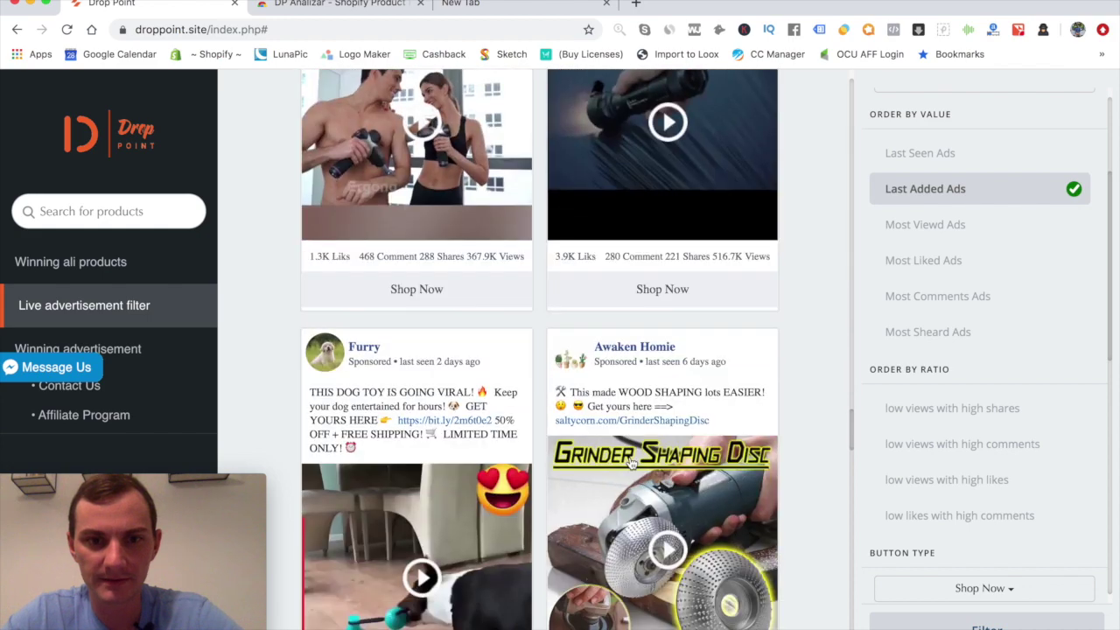
{"action": "scroll", "coordinate": [632, 462], "scroll_direction": "up", "scroll_amount": 2}
{"action": "scroll", "coordinate": [632, 463], "scroll_direction": "down", "scroll_amount": 5}
{"action": "scroll", "coordinate": [632, 490], "scroll_direction": "up", "scroll_amount": 1}
{"action": "scroll", "coordinate": [631, 512], "scroll_direction": "down", "scroll_amount": 2}
{"action": "scroll", "coordinate": [631, 512], "scroll_direction": "down", "scroll_amount": 6}
{"action": "scroll", "coordinate": [630, 510], "scroll_direction": "up", "scroll_amount": 1}
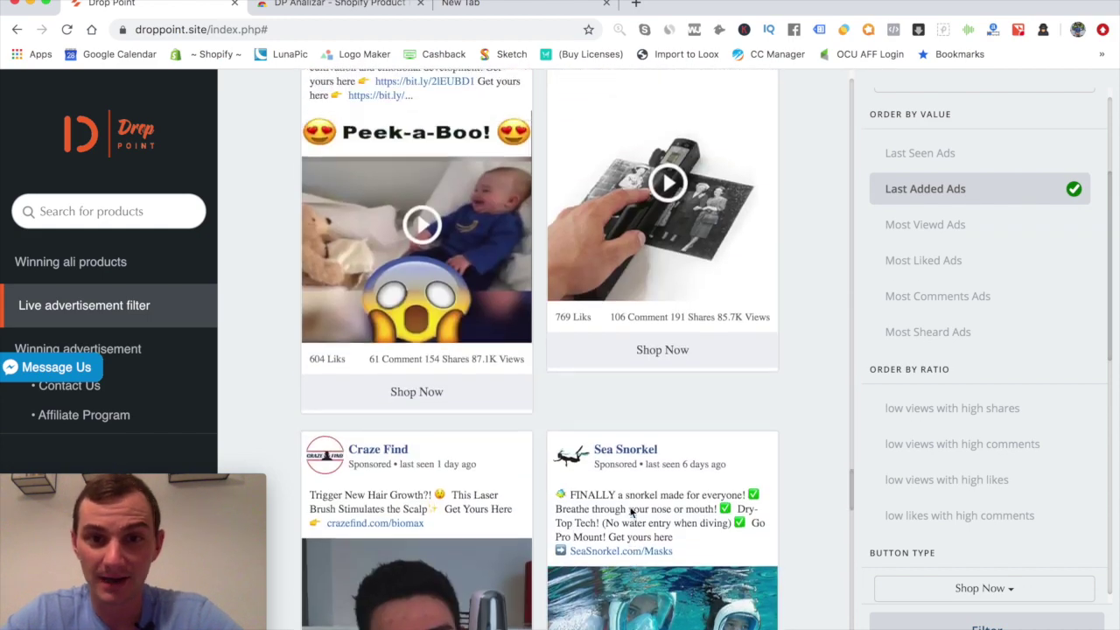
{"action": "scroll", "coordinate": [630, 508], "scroll_direction": "down", "scroll_amount": 6}
{"action": "scroll", "coordinate": [630, 508], "scroll_direction": "up", "scroll_amount": 2}
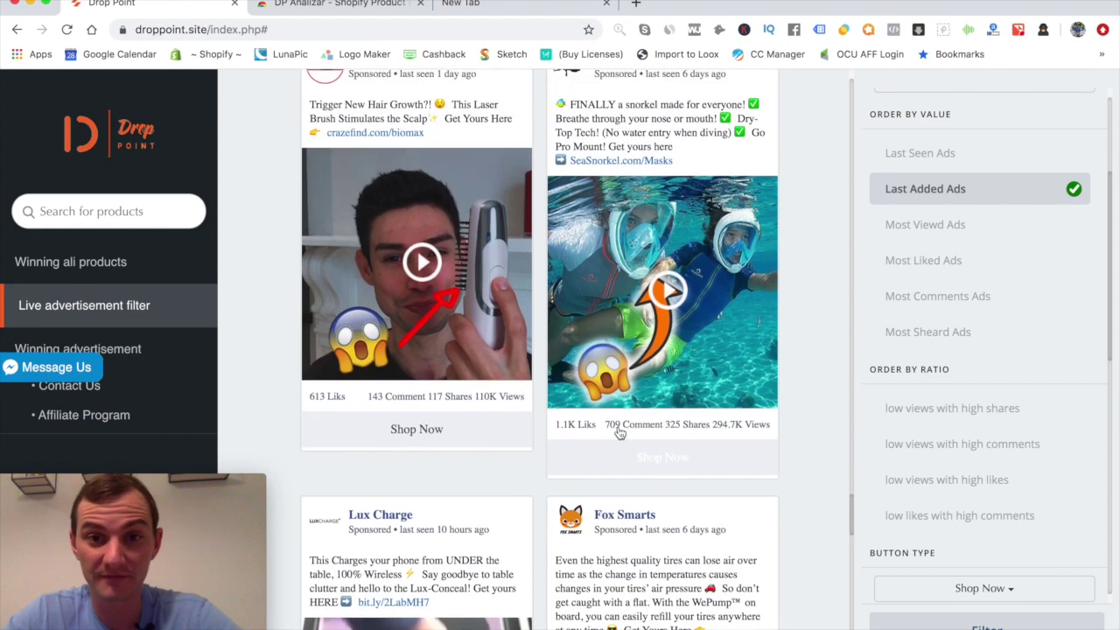
{"action": "scroll", "coordinate": [619, 433], "scroll_direction": "down", "scroll_amount": 5}
{"action": "scroll", "coordinate": [619, 433], "scroll_direction": "down", "scroll_amount": 7}
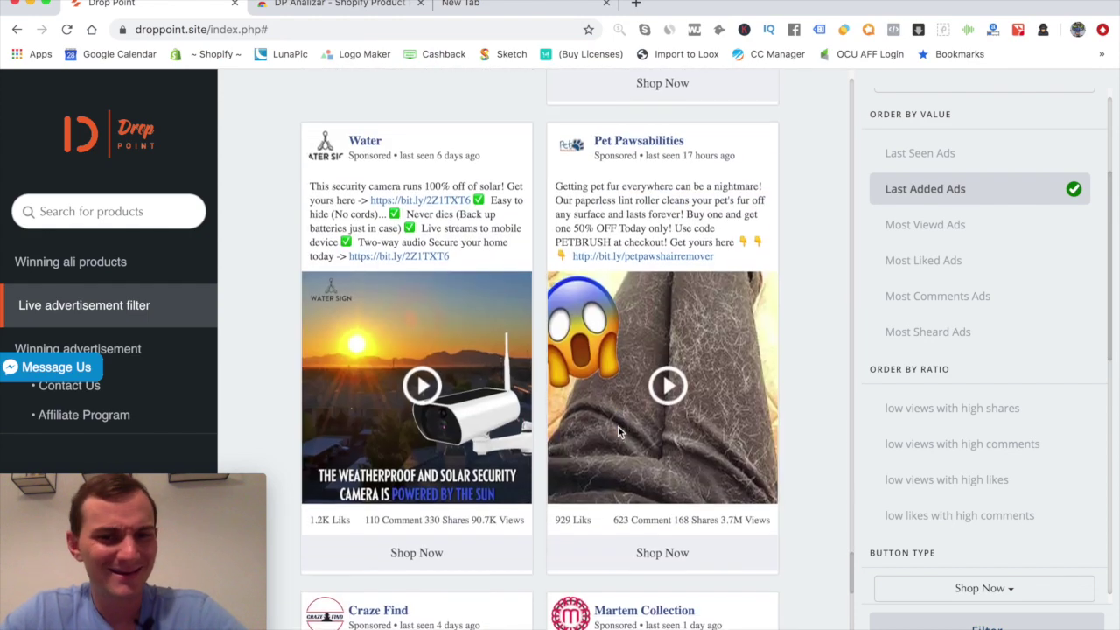
{"action": "scroll", "coordinate": [618, 433], "scroll_direction": "down", "scroll_amount": 8}
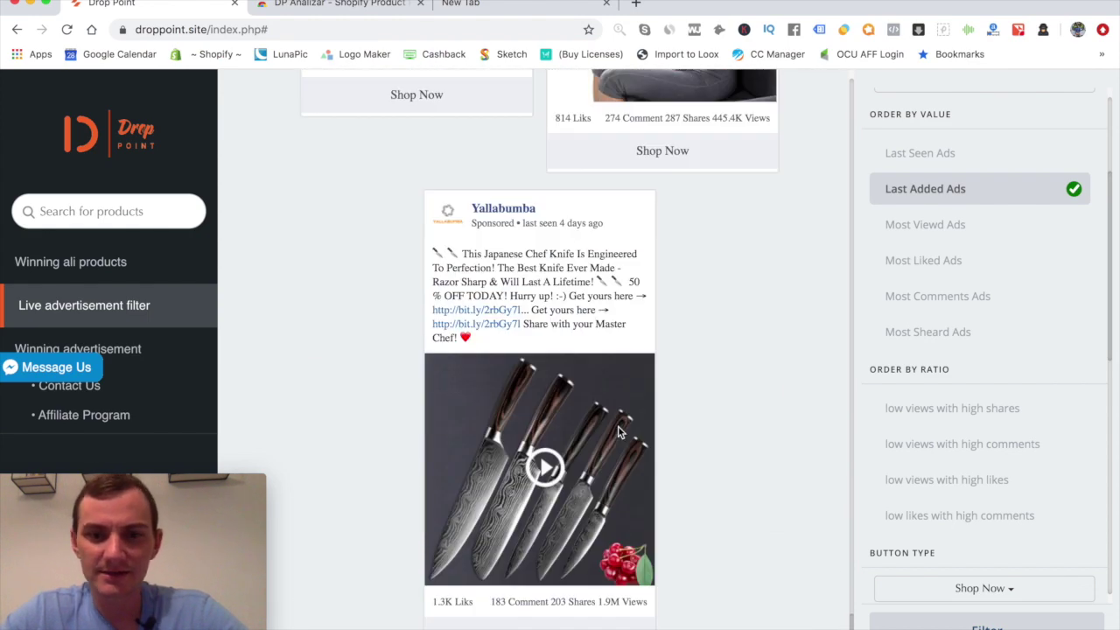
Step: Scroll back up and through the 'get yours here' ad results again
{"action": "scroll", "coordinate": [617, 425], "scroll_direction": "up", "scroll_amount": 14}
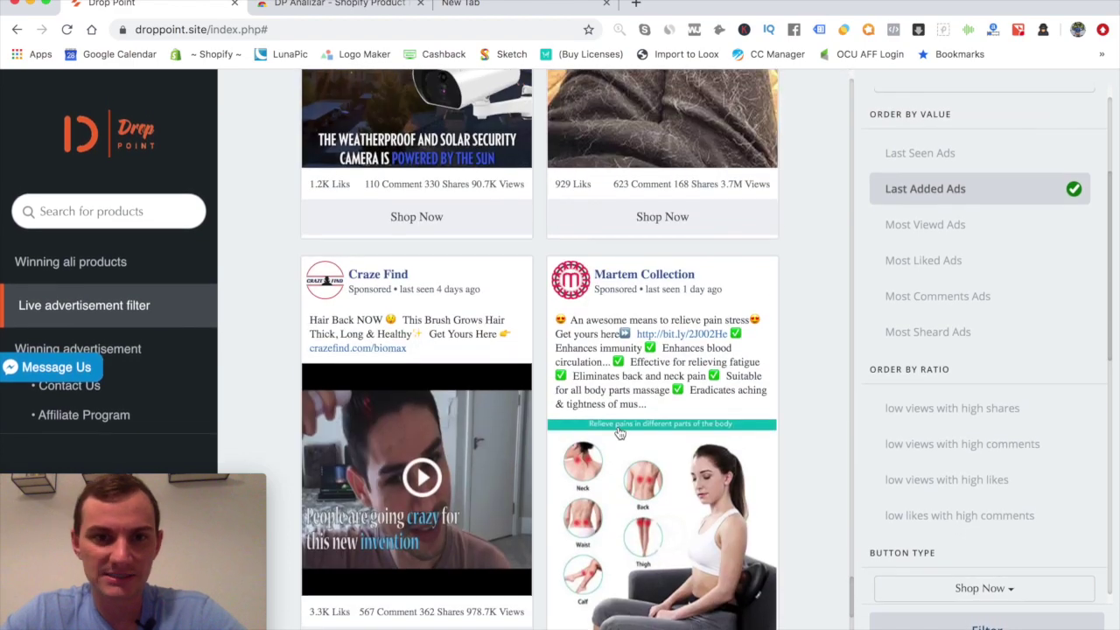
{"action": "scroll", "coordinate": [619, 437], "scroll_direction": "up", "scroll_amount": 6}
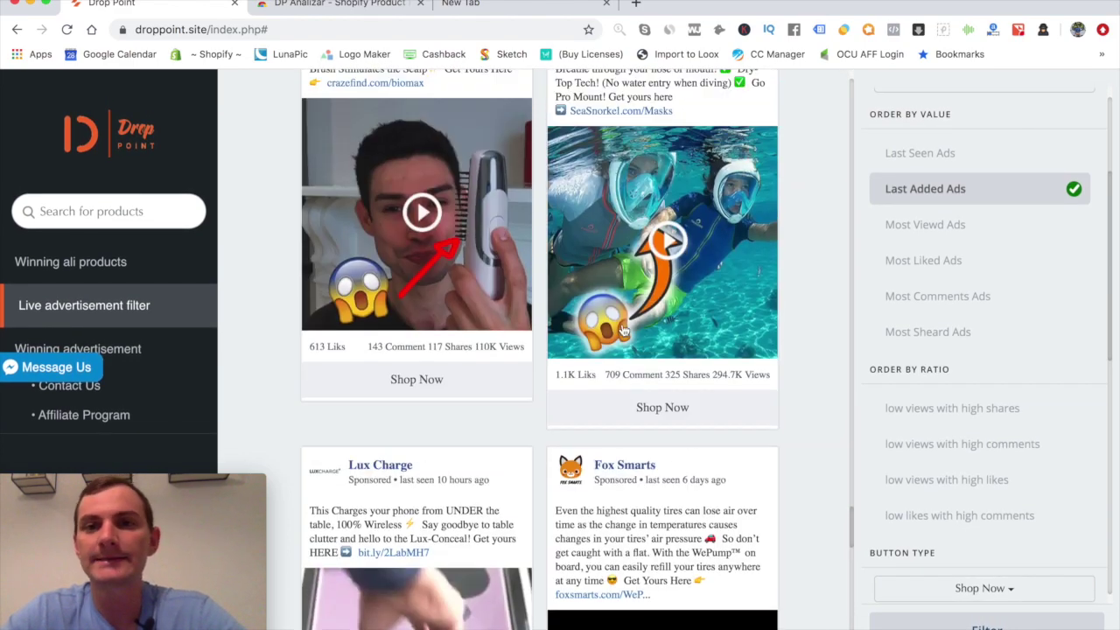
{"action": "scroll", "coordinate": [623, 330], "scroll_direction": "up", "scroll_amount": 2}
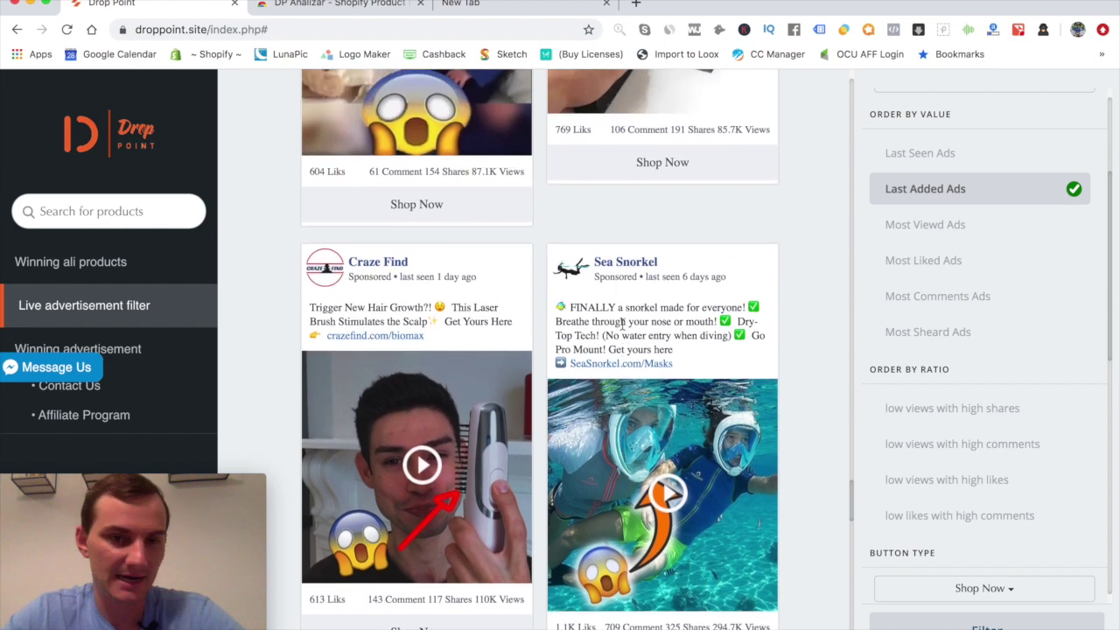
{"action": "scroll", "coordinate": [610, 221], "scroll_direction": "up", "scroll_amount": 8}
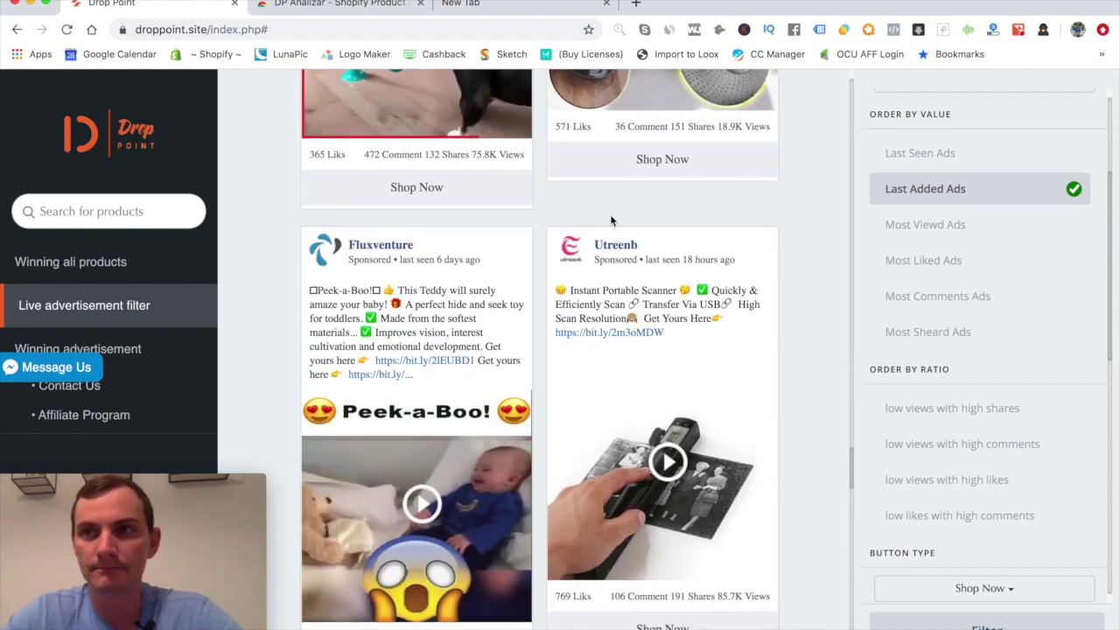
{"action": "scroll", "coordinate": [611, 220], "scroll_direction": "up", "scroll_amount": 1}
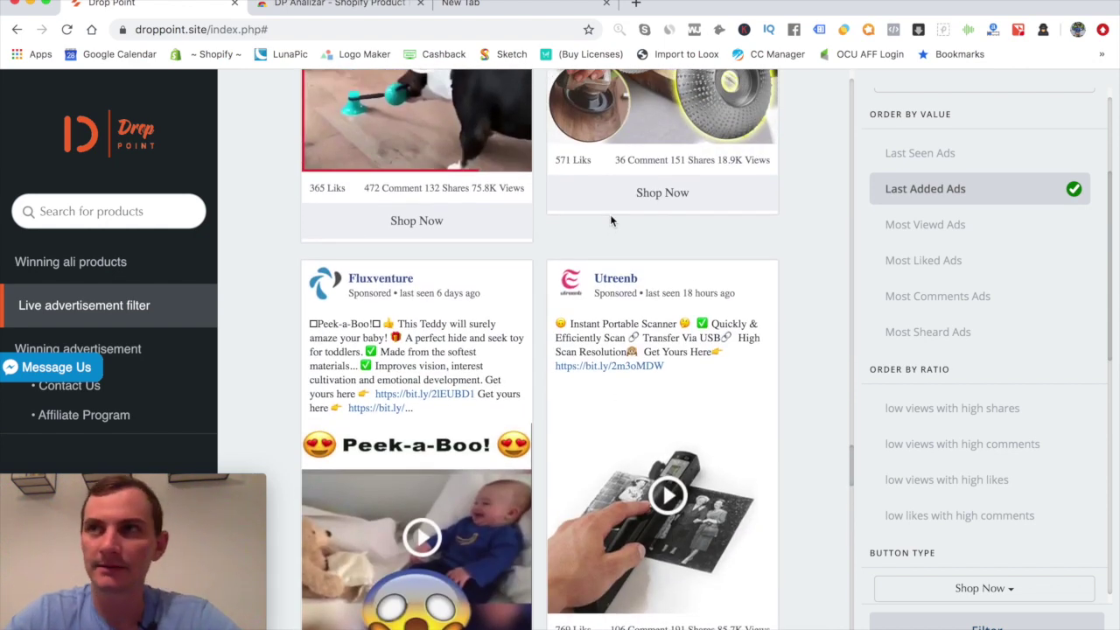
{"action": "scroll", "coordinate": [610, 221], "scroll_direction": "up", "scroll_amount": 8}
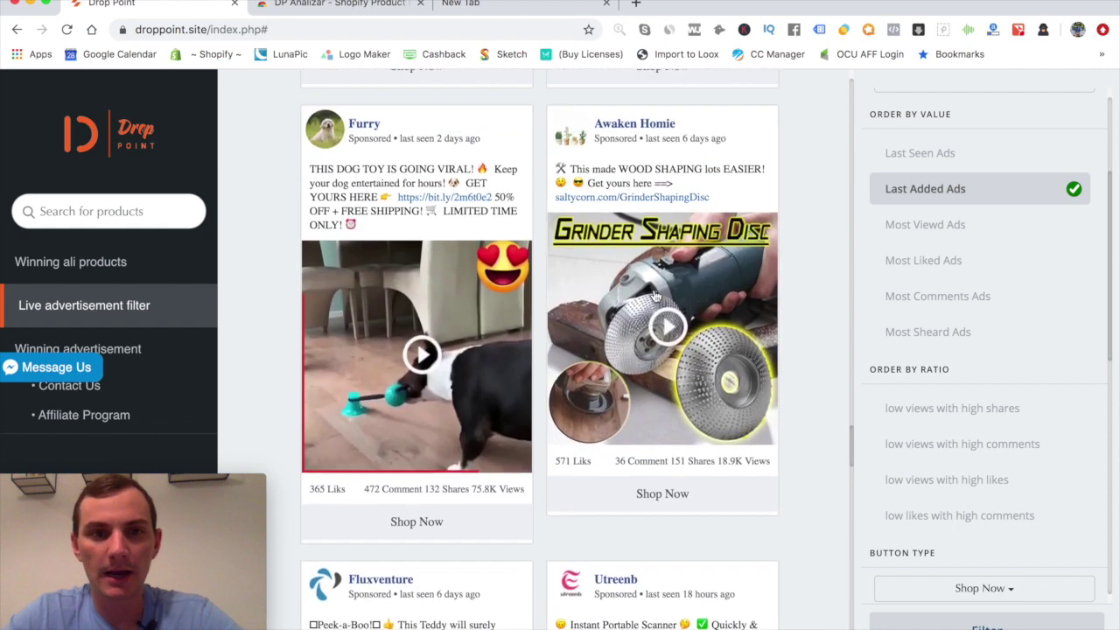
{"action": "scroll", "coordinate": [654, 298], "scroll_direction": "down", "scroll_amount": 2}
{"action": "scroll", "coordinate": [655, 298], "scroll_direction": "up", "scroll_amount": 1}
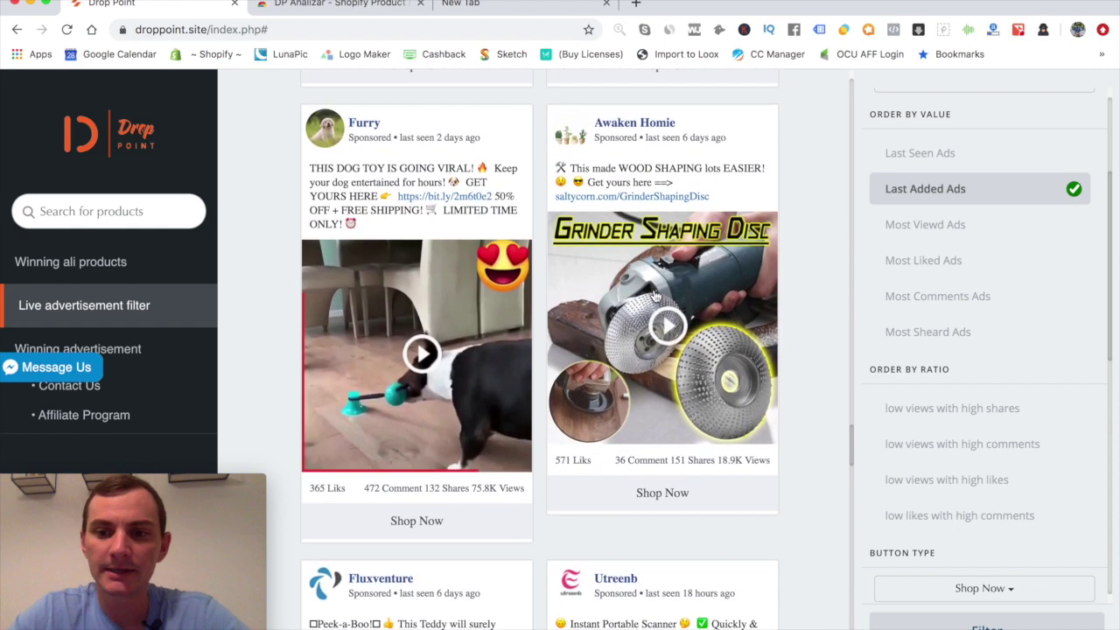
{"action": "scroll", "coordinate": [967, 527], "scroll_direction": "down", "scroll_amount": 6}
{"action": "scroll", "coordinate": [980, 490], "scroll_direction": "down", "scroll_amount": 5}
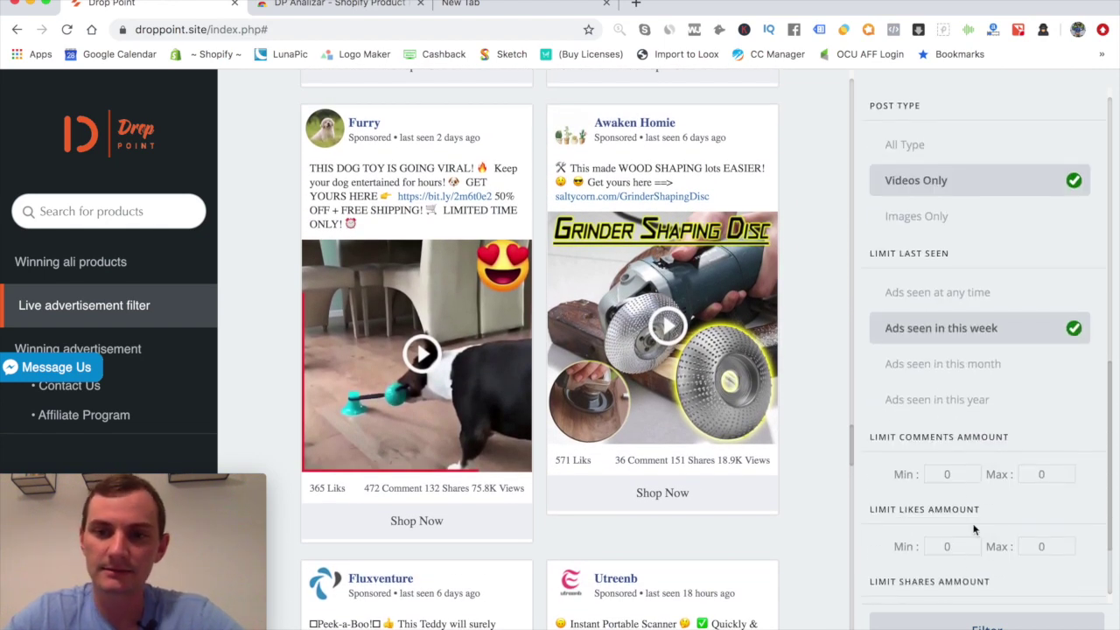
{"action": "scroll", "coordinate": [584, 451], "scroll_direction": "down", "scroll_amount": 1}
{"action": "scroll", "coordinate": [585, 451], "scroll_direction": "down", "scroll_amount": 15}
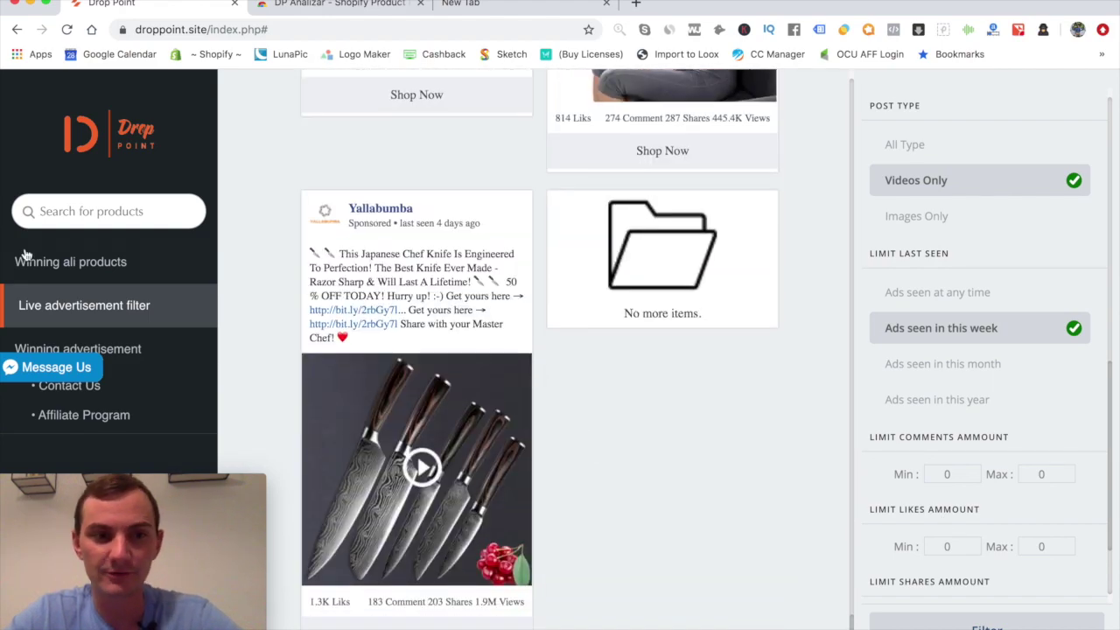
{"action": "scroll", "coordinate": [500, 342], "scroll_direction": "down", "scroll_amount": 5}
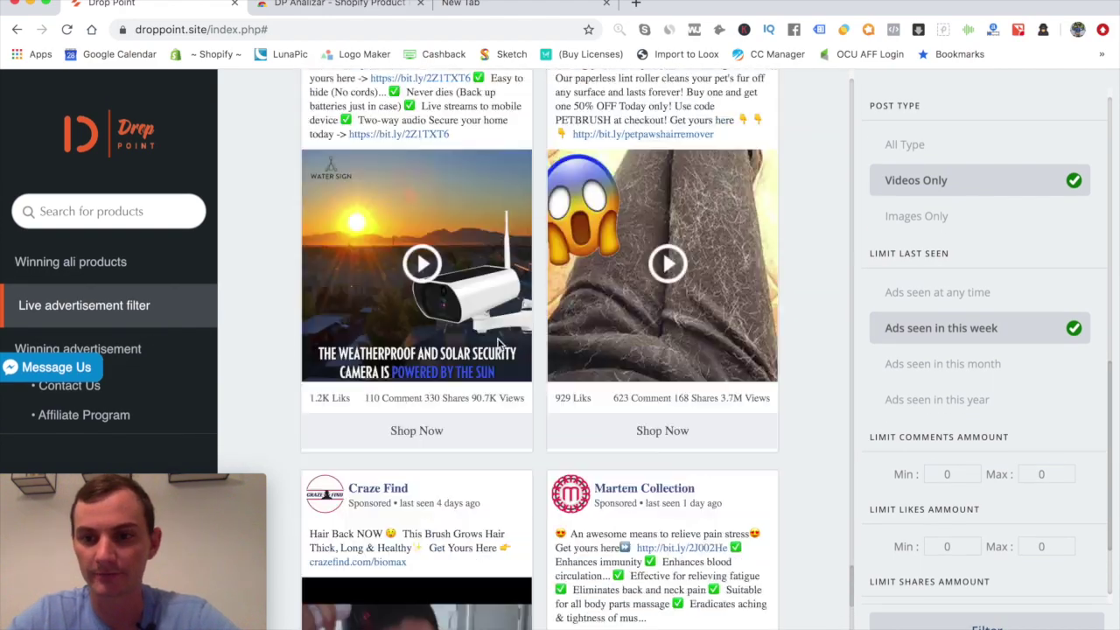
{"action": "scroll", "coordinate": [499, 342], "scroll_direction": "down", "scroll_amount": 5}
{"action": "scroll", "coordinate": [553, 312], "scroll_direction": "down", "scroll_amount": 15}
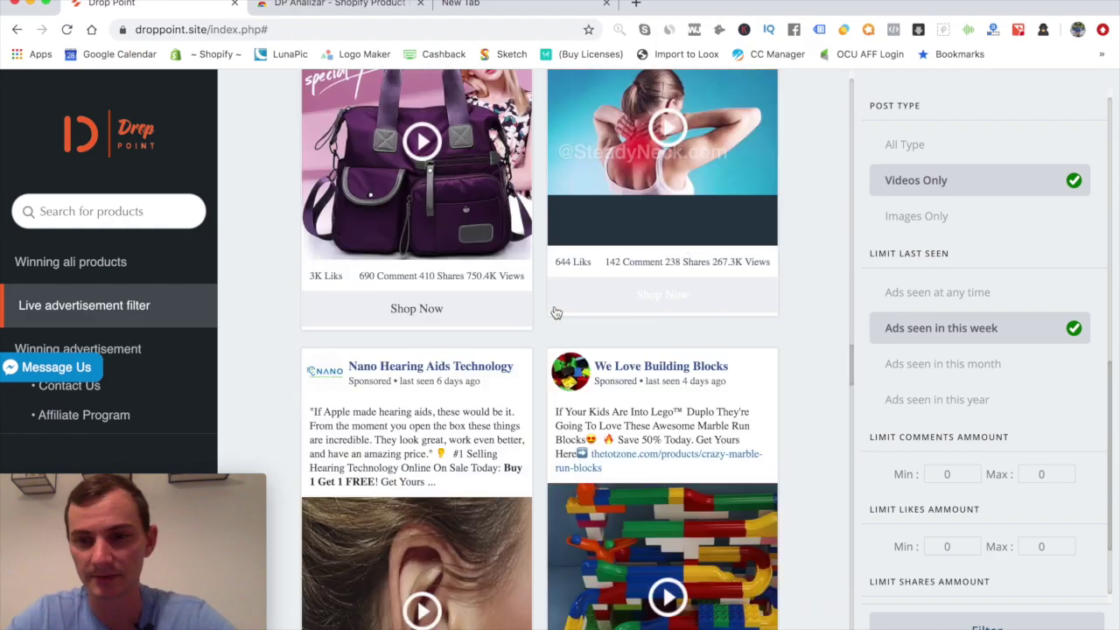
{"action": "scroll", "coordinate": [554, 313], "scroll_direction": "down", "scroll_amount": 10}
{"action": "scroll", "coordinate": [600, 420], "scroll_direction": "down", "scroll_amount": 10}
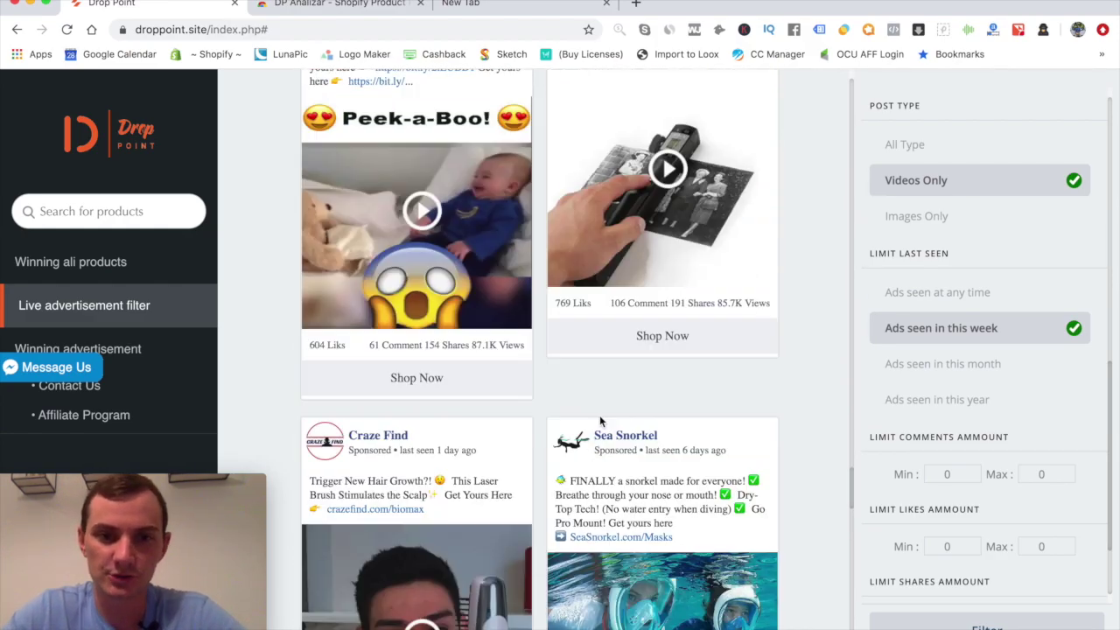
{"action": "scroll", "coordinate": [600, 421], "scroll_direction": "up", "scroll_amount": 4}
{"action": "scroll", "coordinate": [600, 423], "scroll_direction": "up", "scroll_amount": 1}
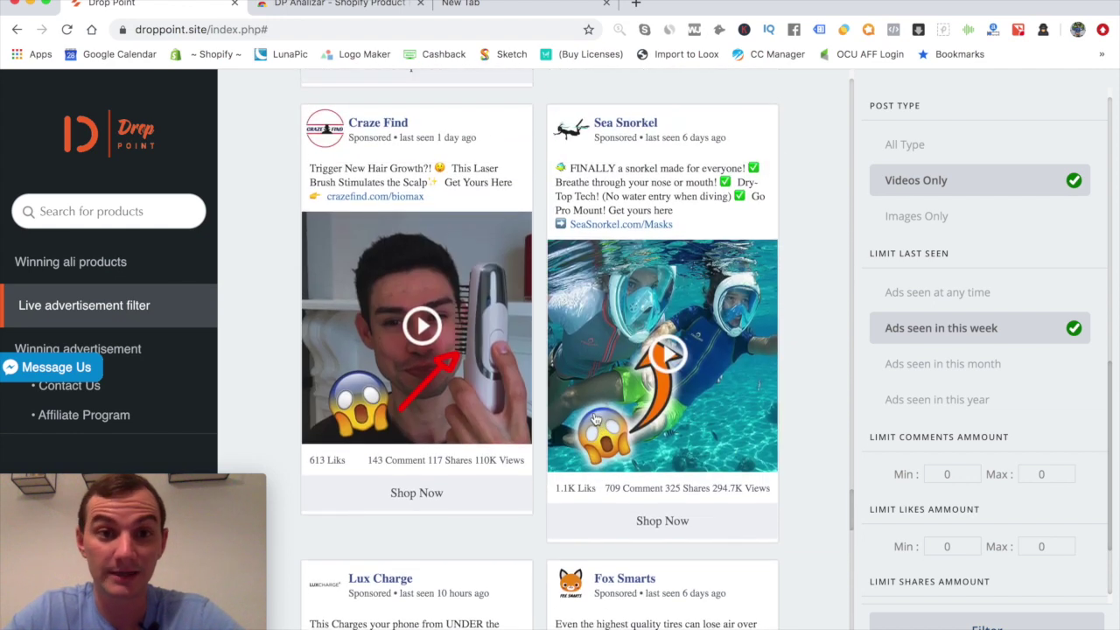
{"action": "scroll", "coordinate": [541, 342], "scroll_direction": "up", "scroll_amount": 8}
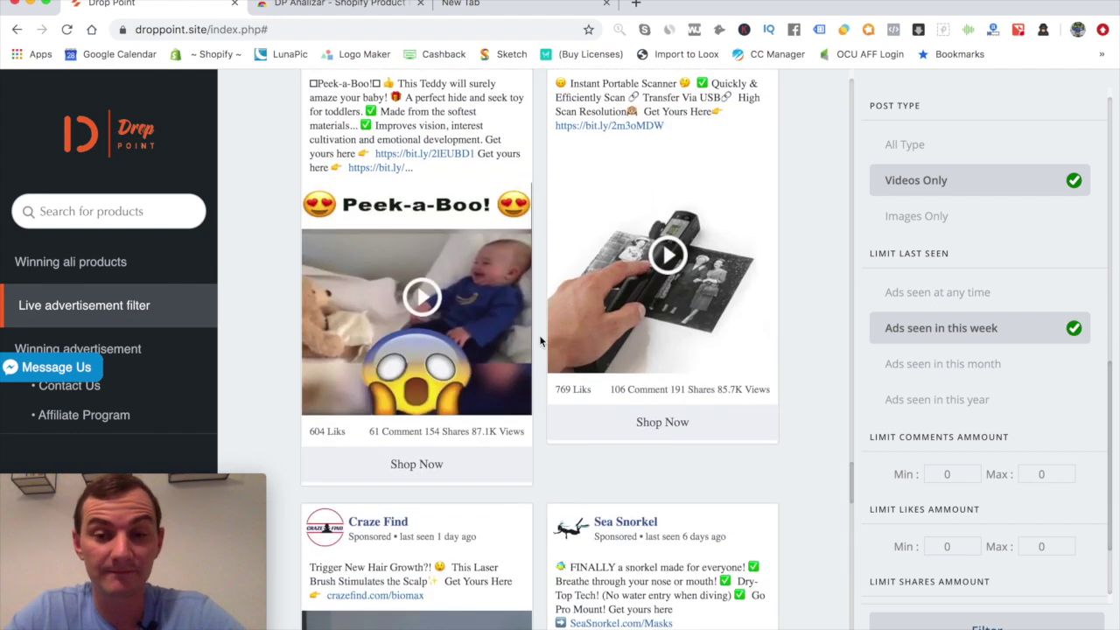
{"action": "scroll", "coordinate": [686, 352], "scroll_direction": "down", "scroll_amount": 1}
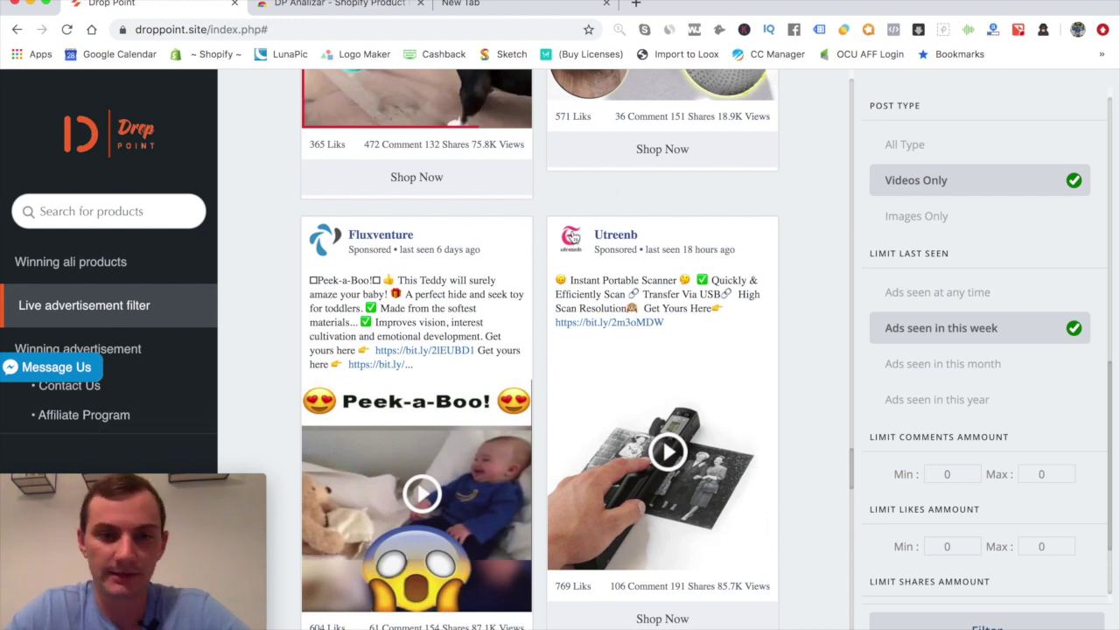
{"action": "scroll", "coordinate": [665, 352], "scroll_direction": "down", "scroll_amount": 2}
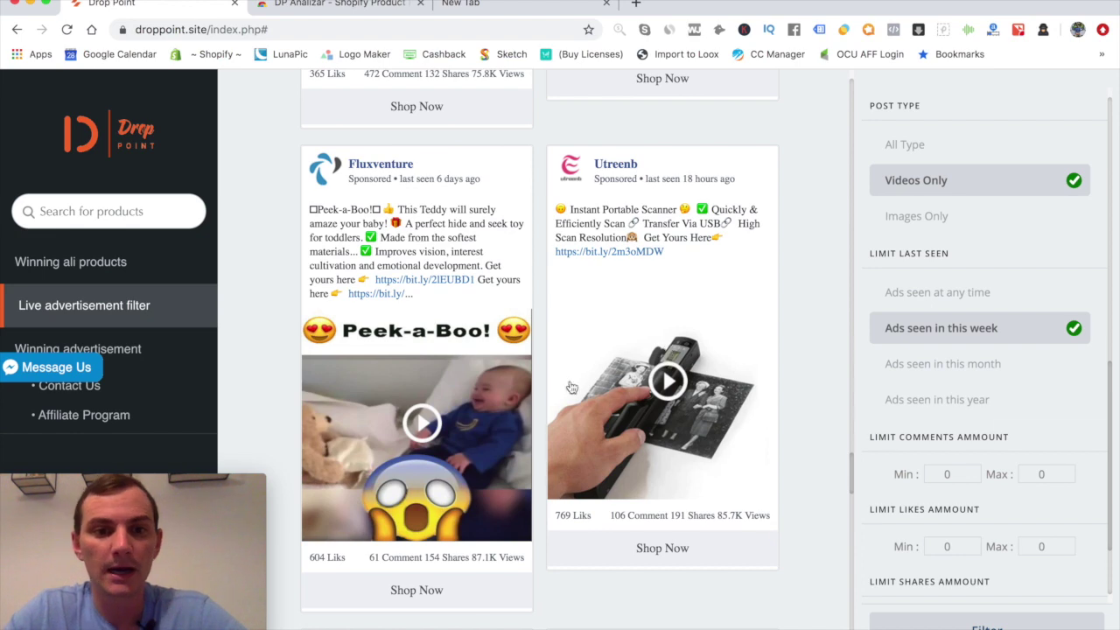
{"action": "scroll", "coordinate": [530, 460], "scroll_direction": "down", "scroll_amount": 3}
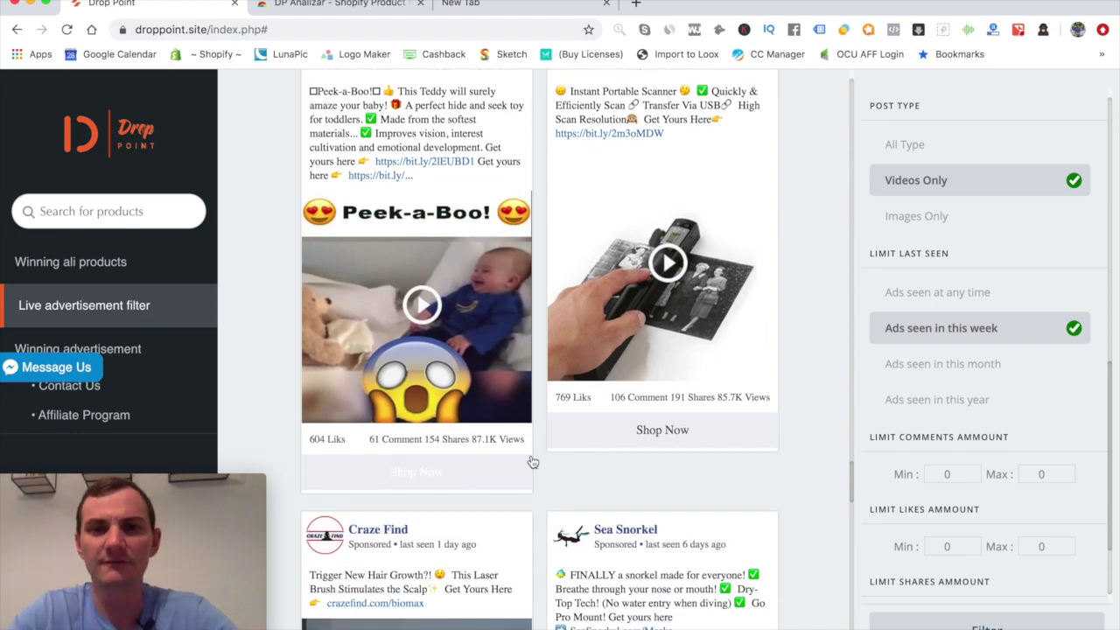
{"action": "scroll", "coordinate": [532, 461], "scroll_direction": "down", "scroll_amount": 15}
{"action": "scroll", "coordinate": [686, 470], "scroll_direction": "down", "scroll_amount": 10}
{"action": "scroll", "coordinate": [833, 330], "scroll_direction": "up", "scroll_amount": 7}
{"action": "scroll", "coordinate": [975, 464], "scroll_direction": "down", "scroll_amount": 1}
{"action": "scroll", "coordinate": [973, 508], "scroll_direction": "up", "scroll_amount": 8}
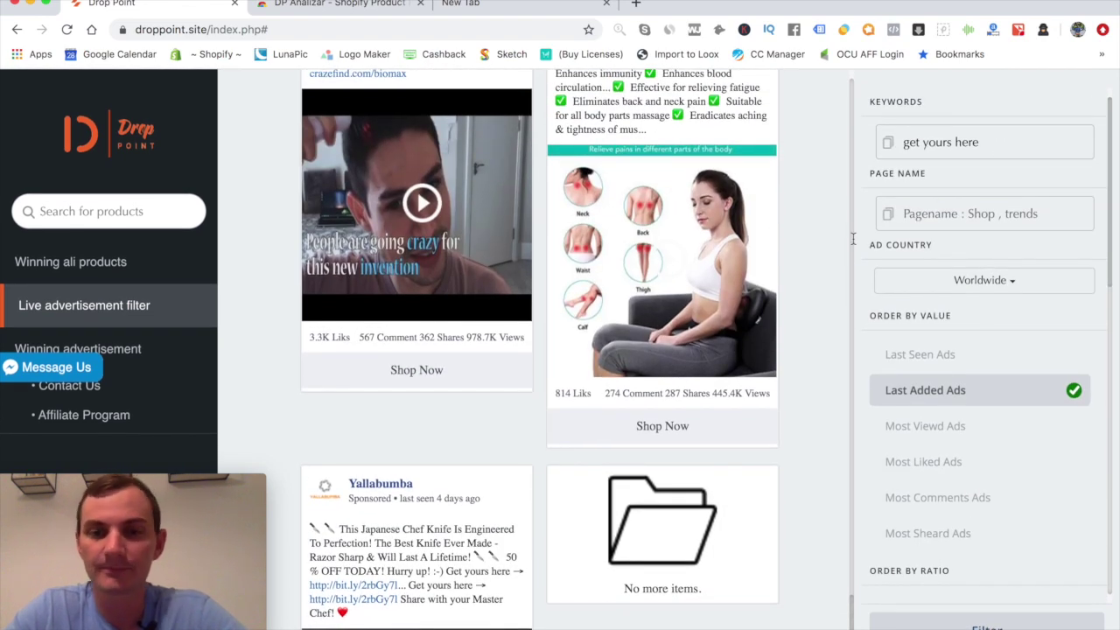
{"action": "scroll", "coordinate": [716, 324], "scroll_direction": "up", "scroll_amount": 5}
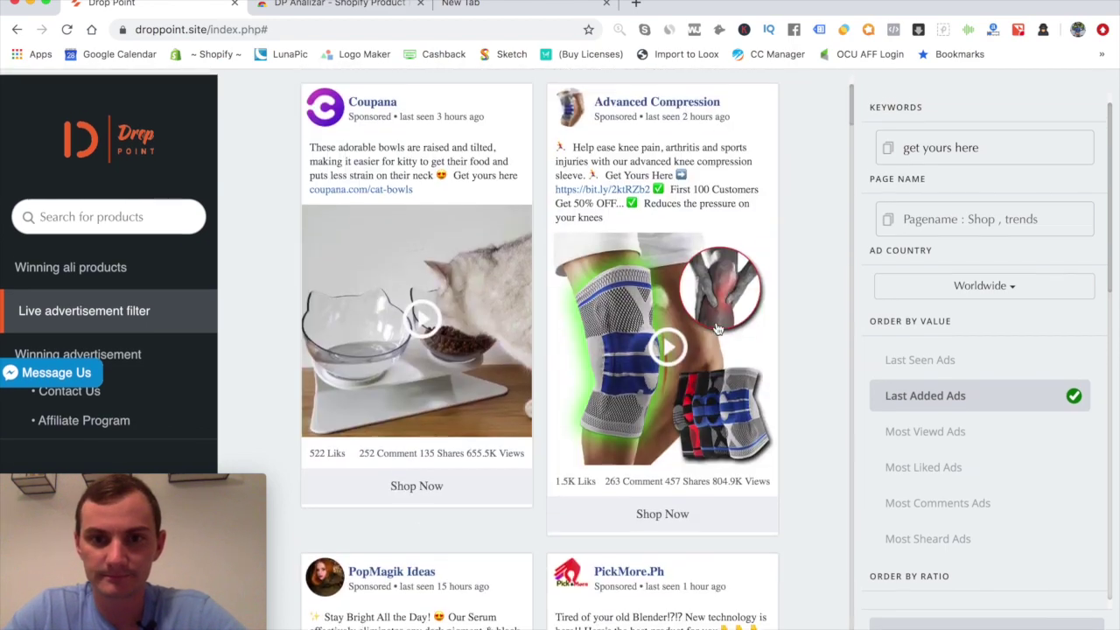
{"action": "scroll", "coordinate": [691, 337], "scroll_direction": "down", "scroll_amount": 2}
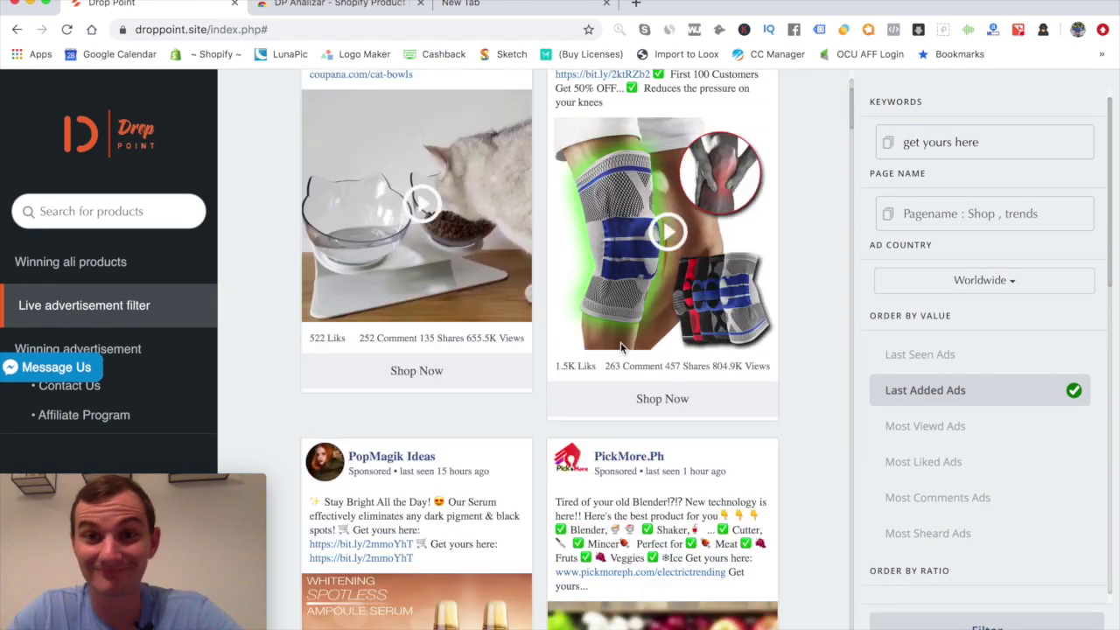
{"action": "scroll", "coordinate": [621, 342], "scroll_direction": "up", "scroll_amount": 1}
Step: Clear the 'get yours here' keyword and rerun the video-only ad search
{"action": "left_click_drag", "start_coordinate": [980, 142], "coordinate": [901, 142]}
{"action": "key", "text": "BackSpace"}
{"action": "left_click", "coordinate": [987, 625]}
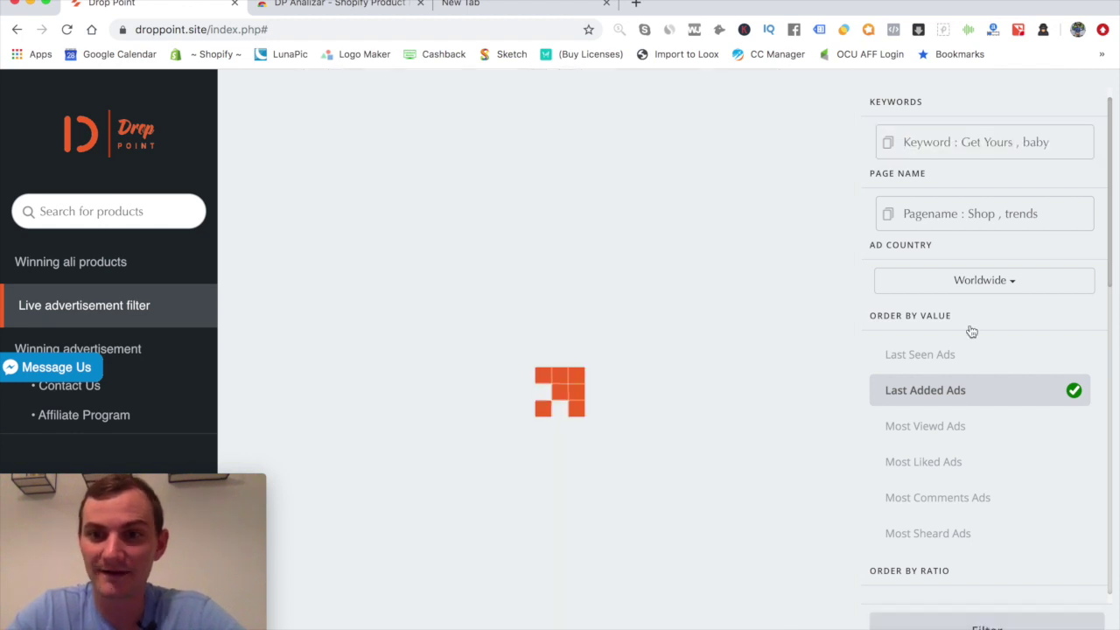
Step: Scroll the results down to the HighPods car phone-holder ad (1.6M views) and Pickydays ads
{"action": "scroll", "coordinate": [905, 152], "scroll_direction": "down", "scroll_amount": 1}
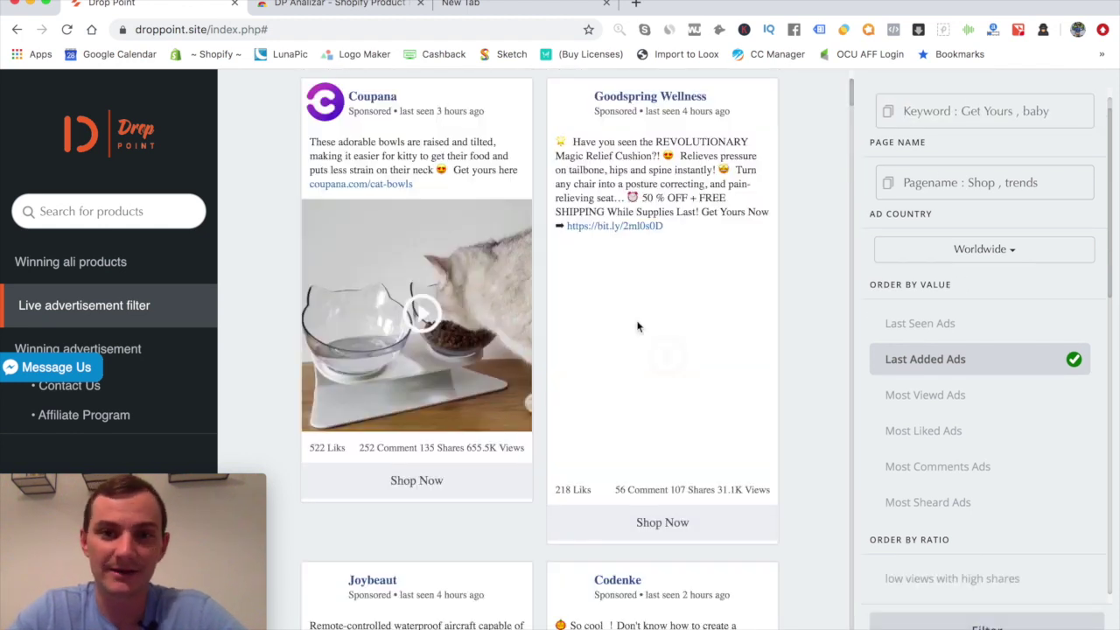
{"action": "scroll", "coordinate": [639, 324], "scroll_direction": "down", "scroll_amount": 1}
{"action": "scroll", "coordinate": [969, 426], "scroll_direction": "down", "scroll_amount": 3}
{"action": "scroll", "coordinate": [968, 426], "scroll_direction": "down", "scroll_amount": 5}
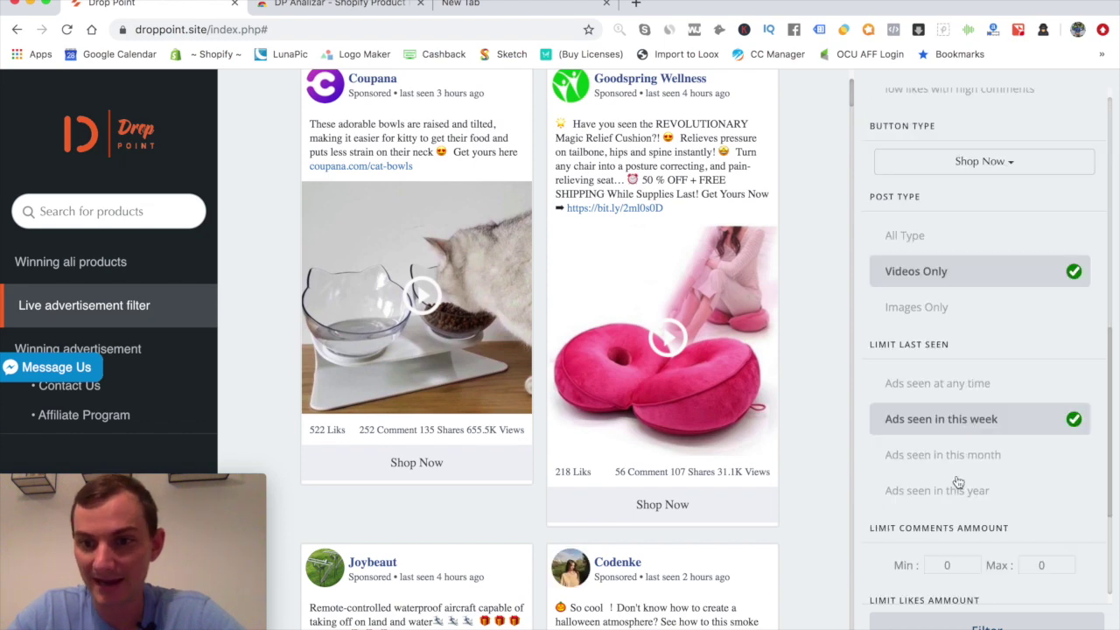
{"action": "scroll", "coordinate": [952, 505], "scroll_direction": "up", "scroll_amount": 1}
{"action": "scroll", "coordinate": [958, 368], "scroll_direction": "up", "scroll_amount": 3}
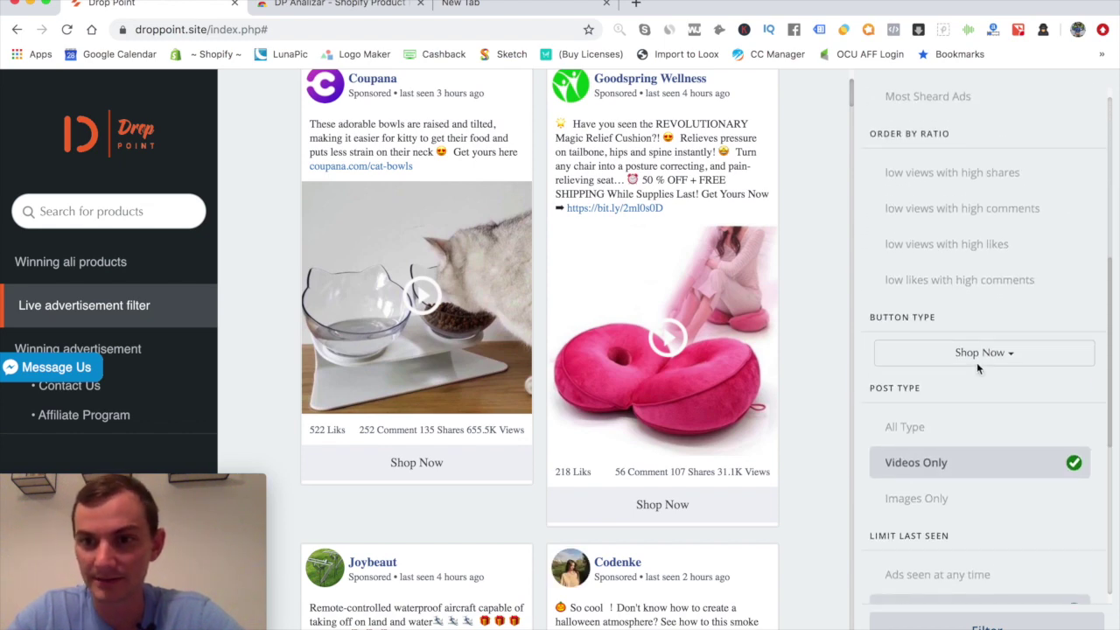
{"action": "scroll", "coordinate": [758, 416], "scroll_direction": "down", "scroll_amount": 1}
{"action": "scroll", "coordinate": [758, 415], "scroll_direction": "down", "scroll_amount": 10}
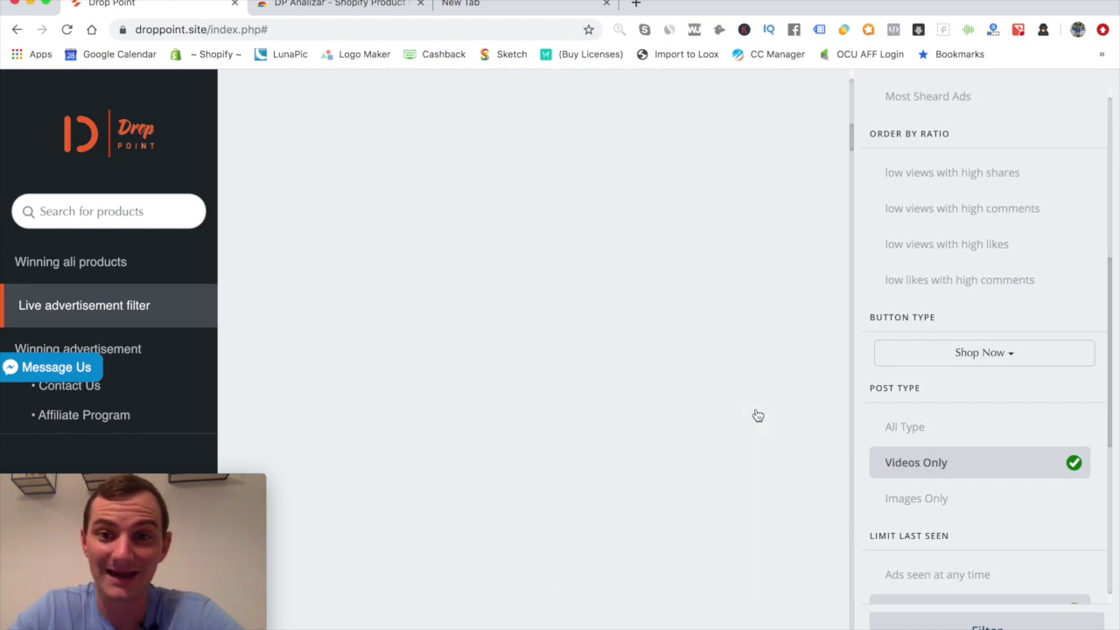
{"action": "scroll", "coordinate": [621, 415], "scroll_direction": "down", "scroll_amount": 10}
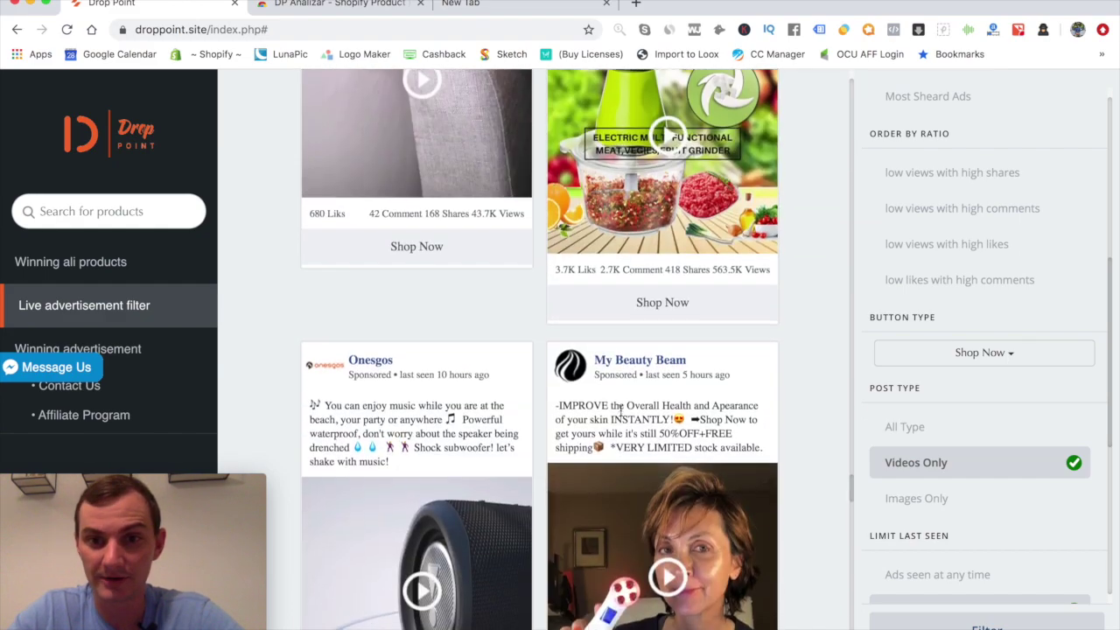
{"action": "scroll", "coordinate": [621, 415], "scroll_direction": "down", "scroll_amount": 9}
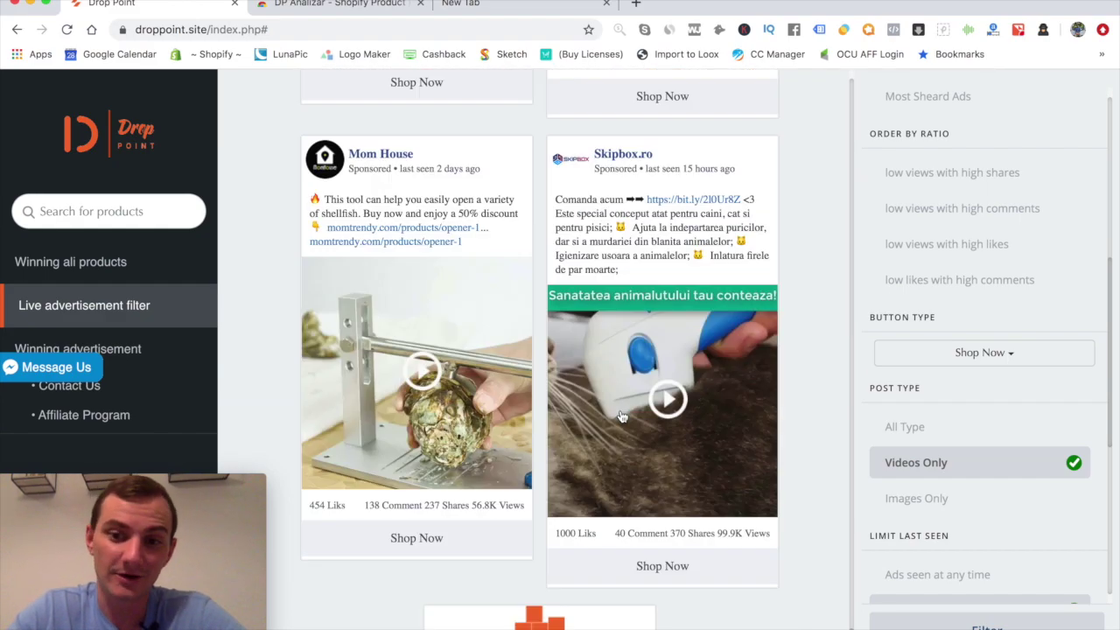
{"action": "scroll", "coordinate": [622, 421], "scroll_direction": "down", "scroll_amount": 10}
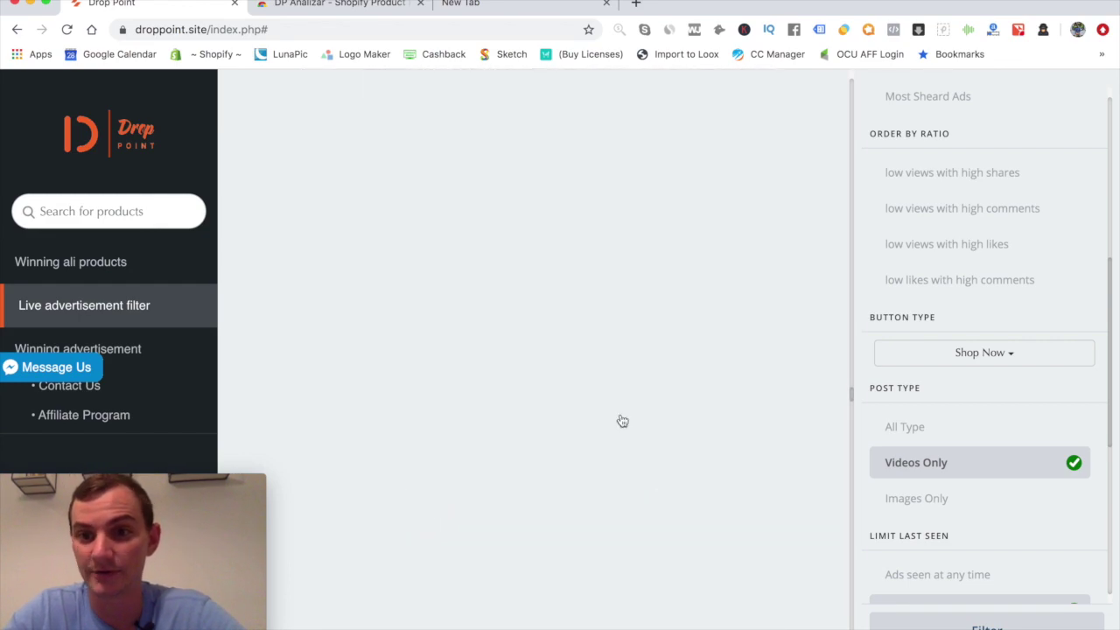
{"action": "scroll", "coordinate": [595, 363], "scroll_direction": "up", "scroll_amount": 10}
{"action": "scroll", "coordinate": [560, 320], "scroll_direction": "down", "scroll_amount": 4}
{"action": "scroll", "coordinate": [613, 325], "scroll_direction": "down", "scroll_amount": 10}
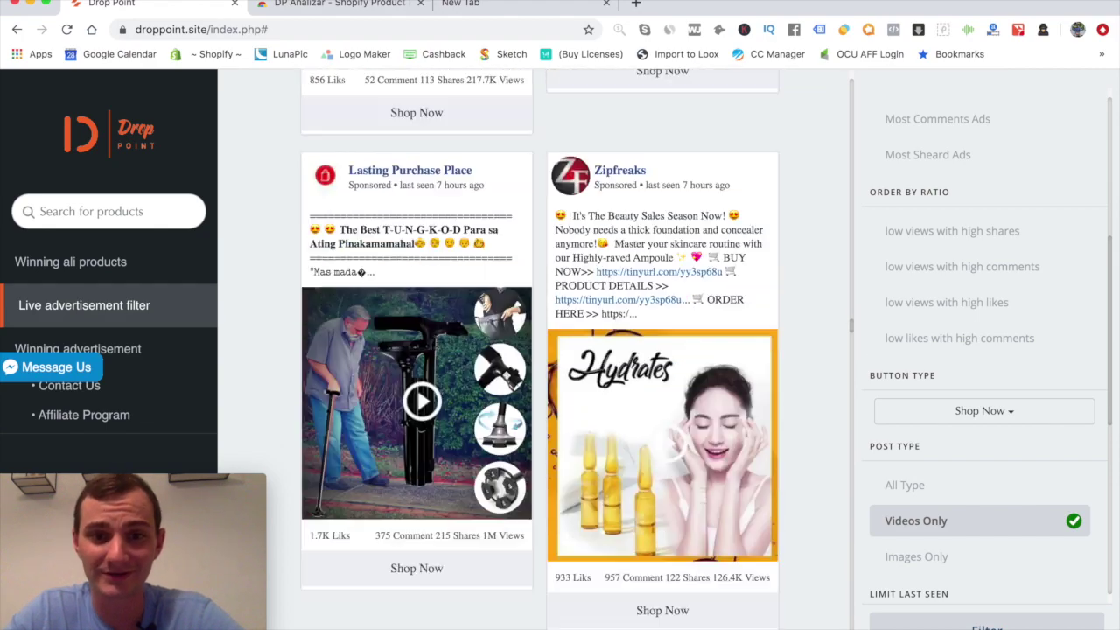
{"action": "scroll", "coordinate": [551, 437], "scroll_direction": "down", "scroll_amount": 12}
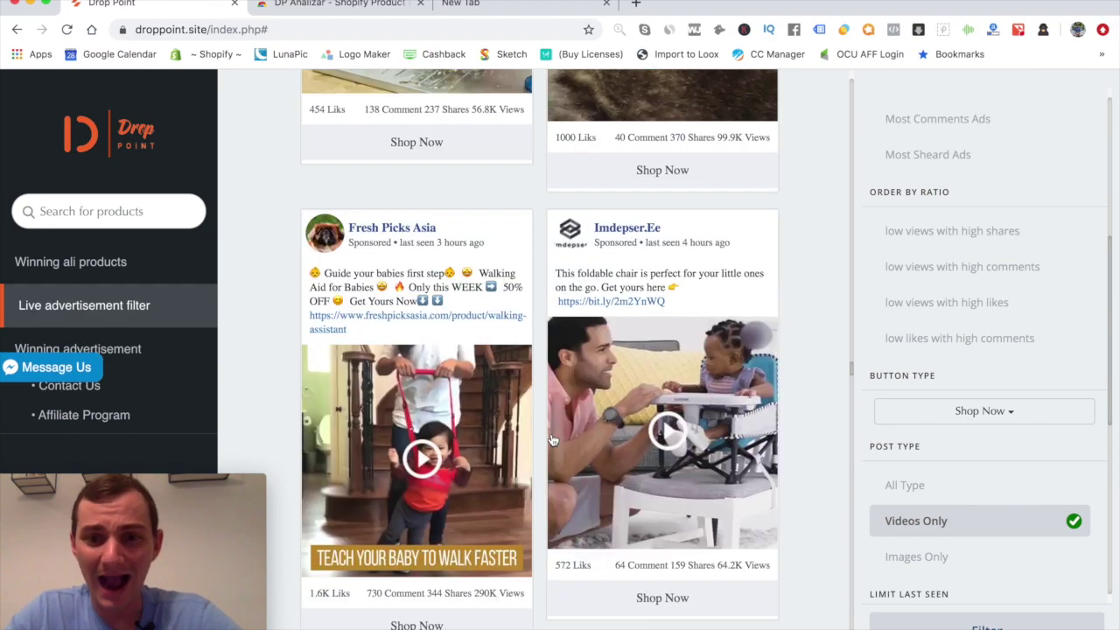
{"action": "scroll", "coordinate": [538, 417], "scroll_direction": "down", "scroll_amount": 9}
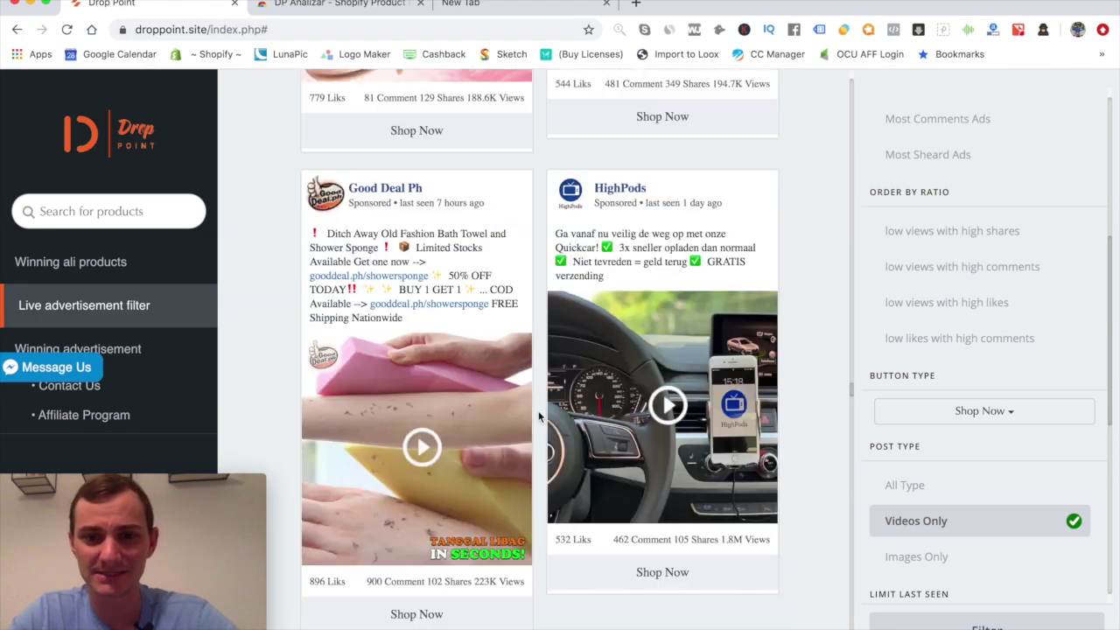
{"action": "scroll", "coordinate": [540, 425], "scroll_direction": "down", "scroll_amount": 10}
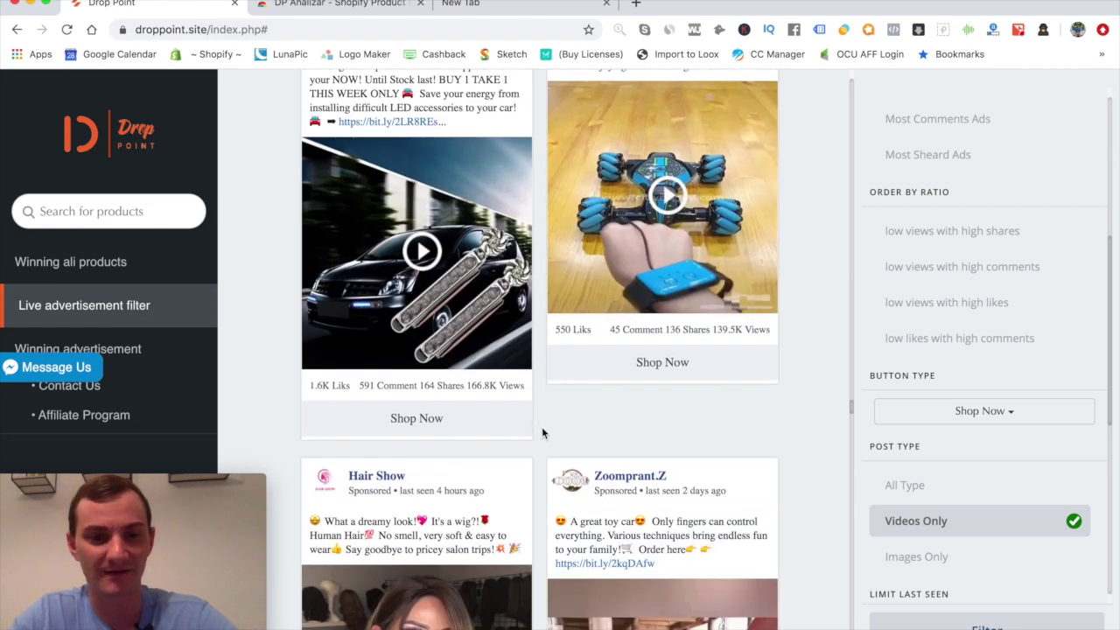
{"action": "scroll", "coordinate": [542, 433], "scroll_direction": "down", "scroll_amount": 1}
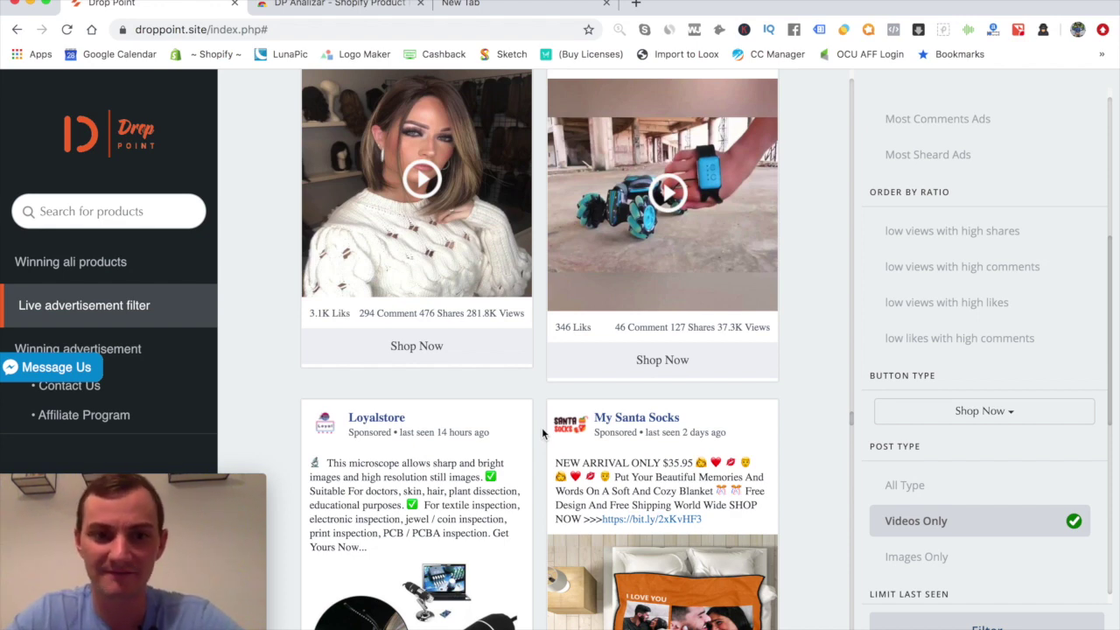
{"action": "scroll", "coordinate": [542, 427], "scroll_direction": "down", "scroll_amount": 10}
{"action": "scroll", "coordinate": [554, 520], "scroll_direction": "down", "scroll_amount": 12}
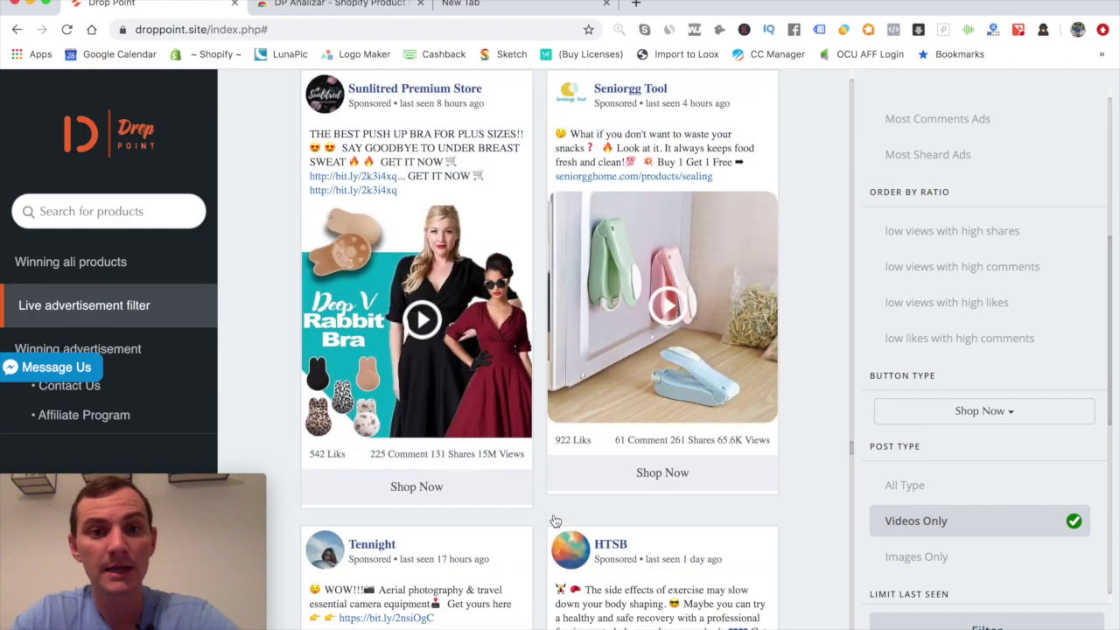
{"action": "scroll", "coordinate": [553, 520], "scroll_direction": "down", "scroll_amount": 12}
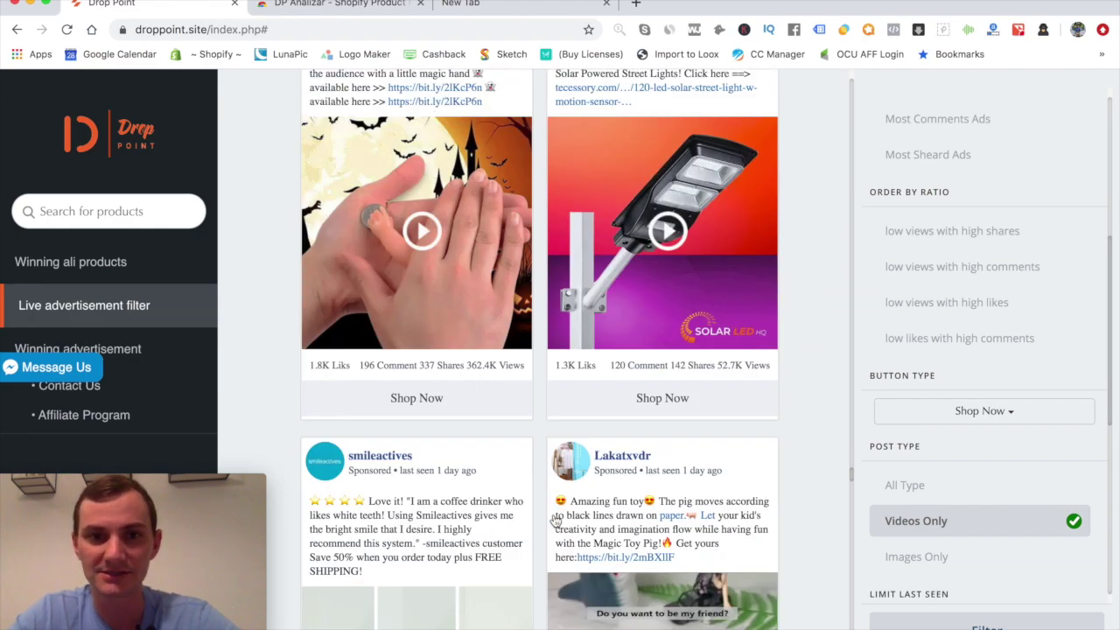
{"action": "scroll", "coordinate": [554, 520], "scroll_direction": "down", "scroll_amount": 12}
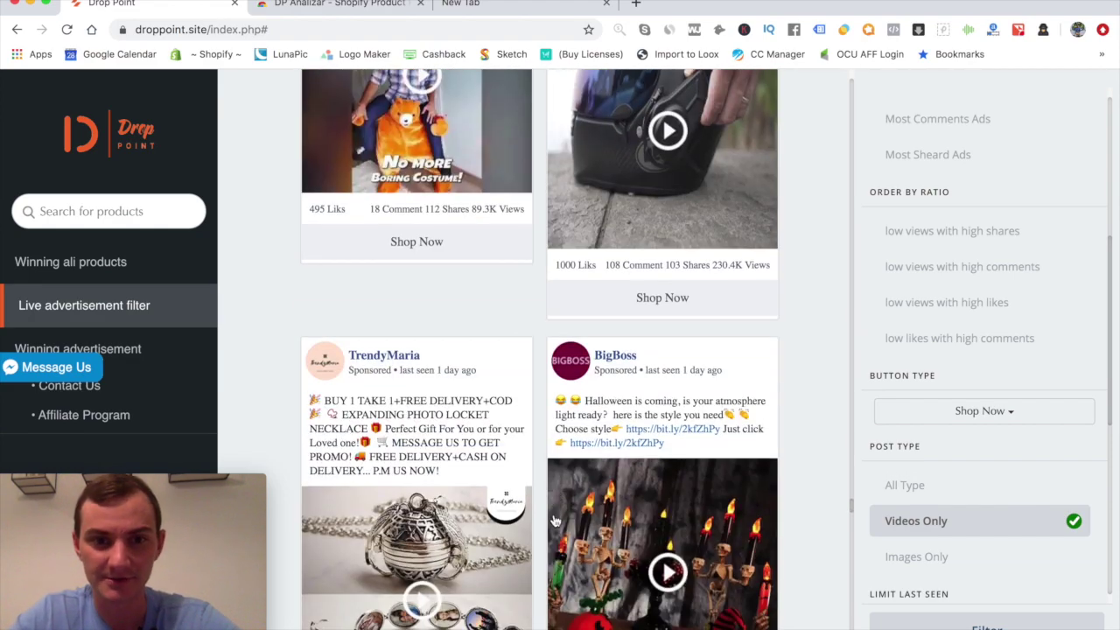
{"action": "scroll", "coordinate": [554, 521], "scroll_direction": "down", "scroll_amount": 12}
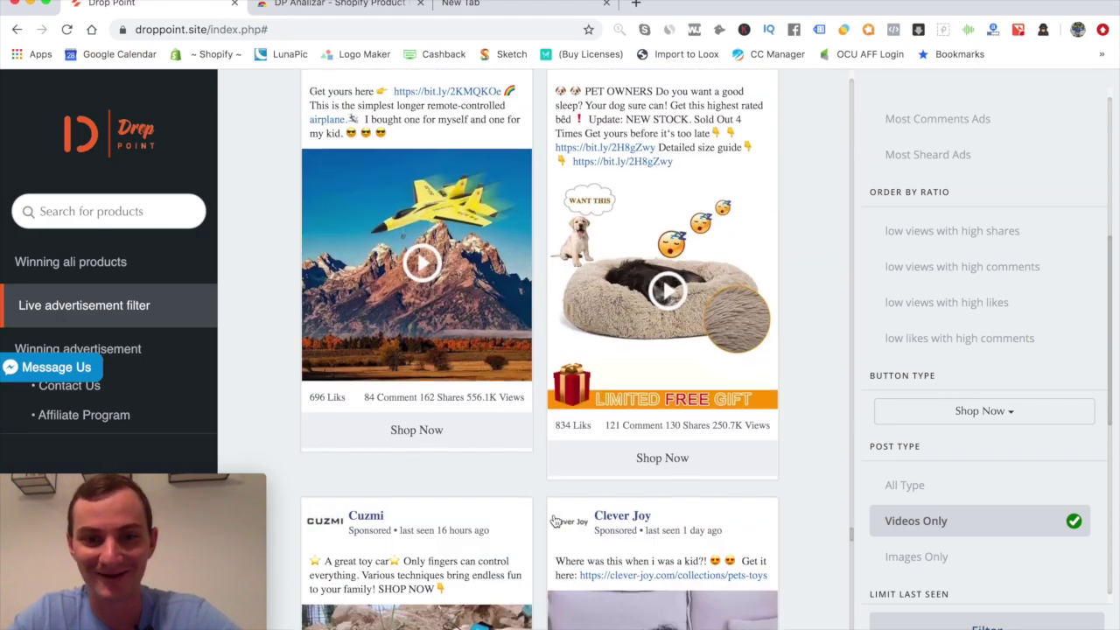
{"action": "scroll", "coordinate": [553, 520], "scroll_direction": "down", "scroll_amount": 5}
{"action": "scroll", "coordinate": [566, 561], "scroll_direction": "down", "scroll_amount": 4}
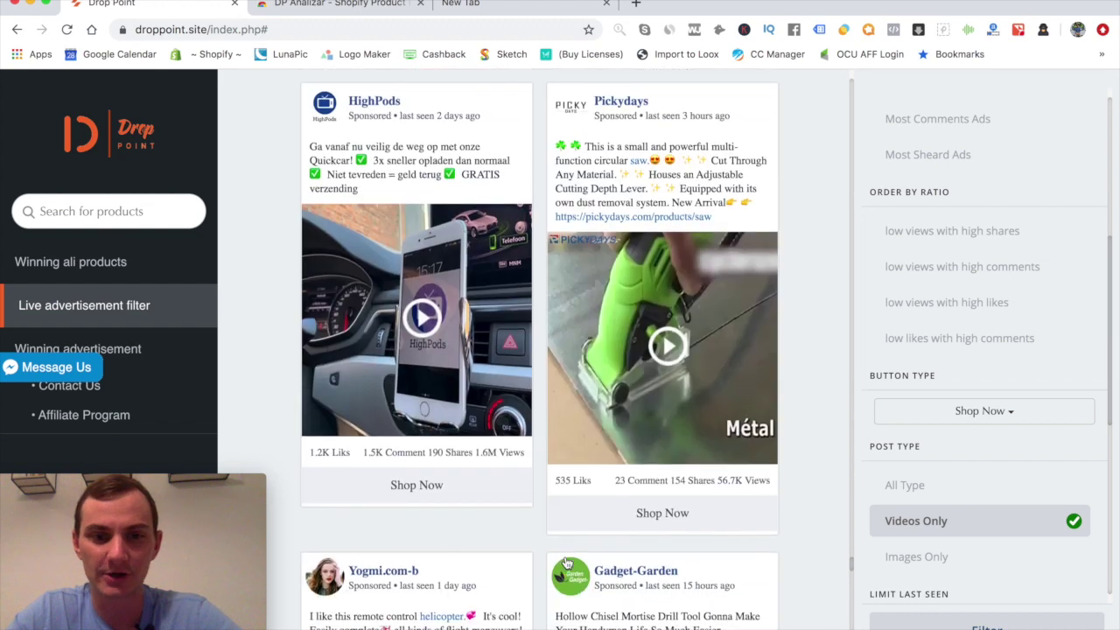
Step: Open Winning ali products and skim its Christmas items, like the bell brooch with 1039 orders
{"action": "left_click", "coordinate": [48, 261]}
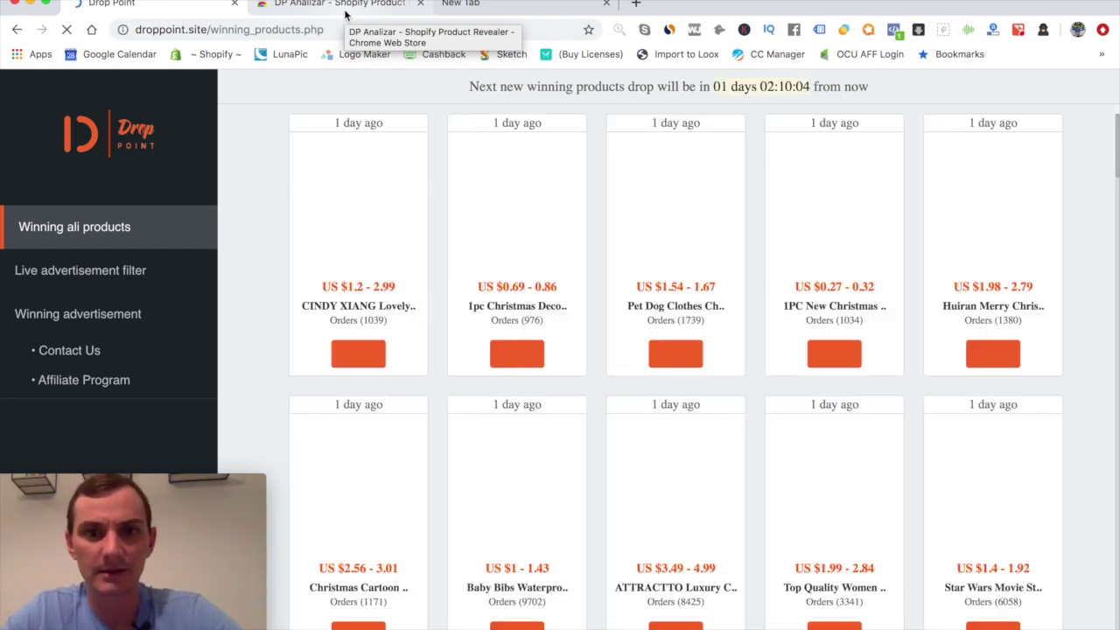
{"action": "scroll", "coordinate": [647, 308], "scroll_direction": "down", "scroll_amount": 1}
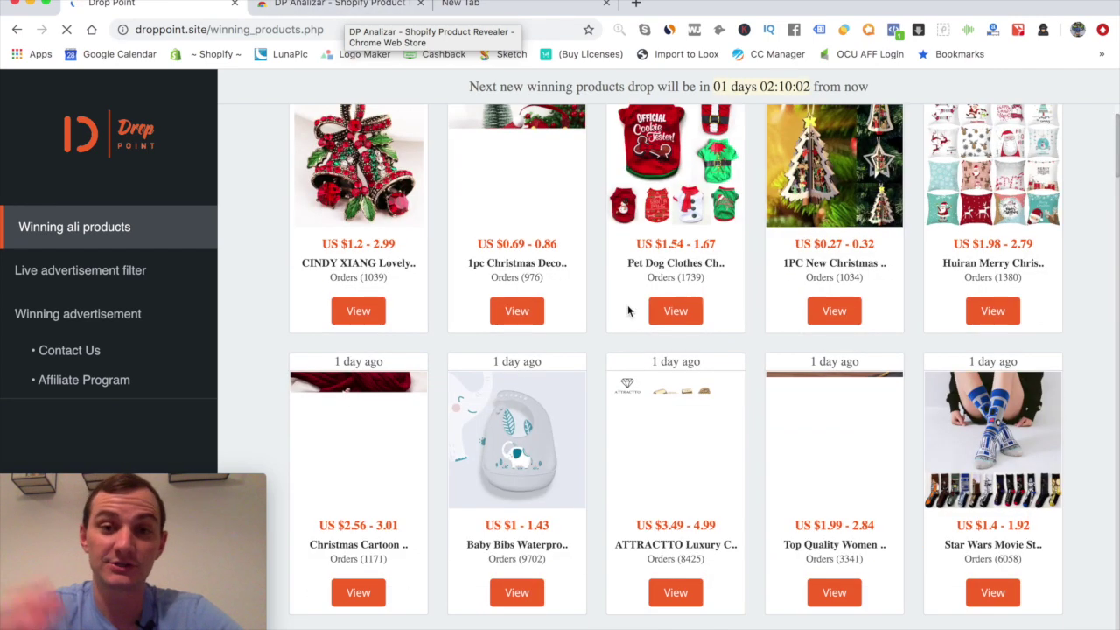
{"action": "scroll", "coordinate": [700, 328], "scroll_direction": "up", "scroll_amount": 1}
{"action": "scroll", "coordinate": [737, 345], "scroll_direction": "down", "scroll_amount": 2}
{"action": "scroll", "coordinate": [735, 348], "scroll_direction": "up", "scroll_amount": 2}
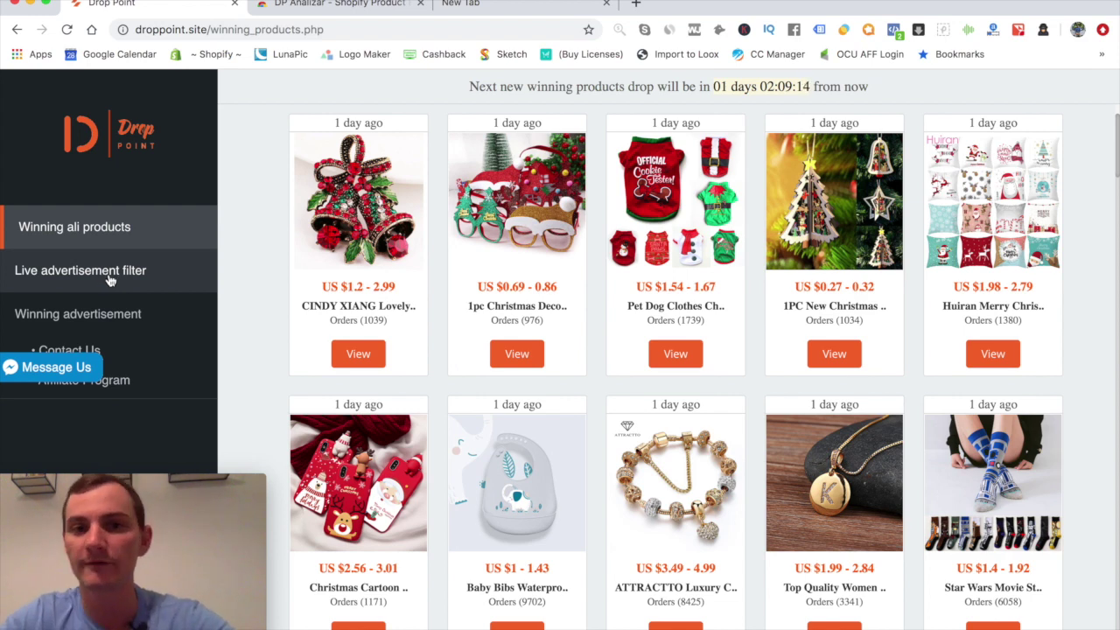
Step: Scroll the product rows down to the '1 week ago' items, like the 10Pcs/lot Christmas set
{"action": "scroll", "coordinate": [468, 363], "scroll_direction": "down", "scroll_amount": 3}
{"action": "scroll", "coordinate": [688, 492], "scroll_direction": "down", "scroll_amount": 10}
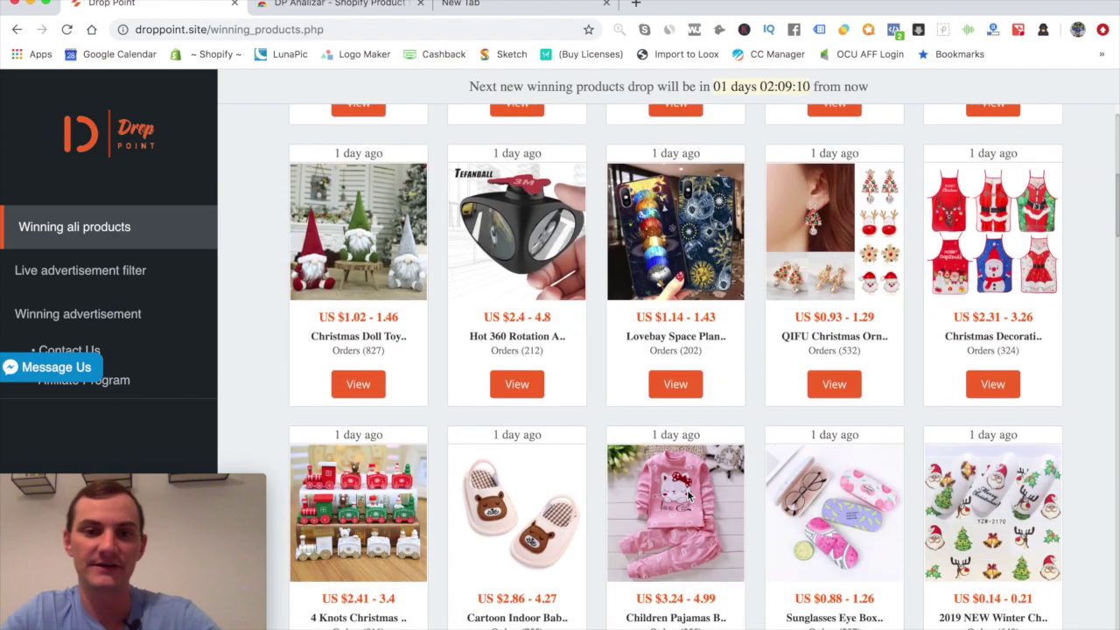
{"action": "scroll", "coordinate": [597, 402], "scroll_direction": "down", "scroll_amount": 7}
{"action": "scroll", "coordinate": [623, 510], "scroll_direction": "up", "scroll_amount": 12}
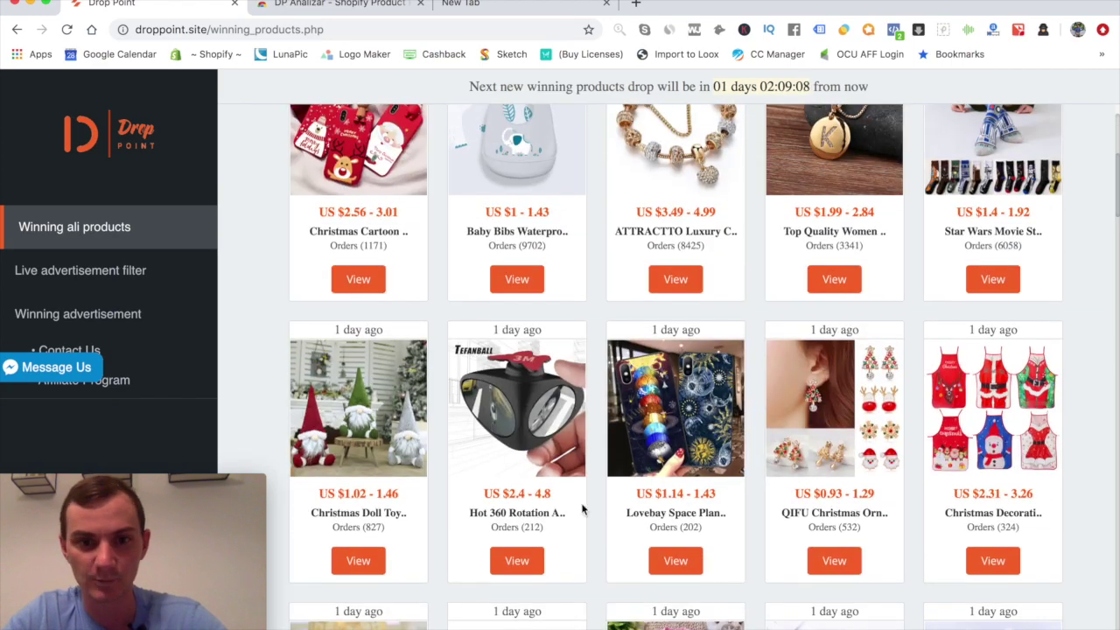
{"action": "scroll", "coordinate": [665, 407], "scroll_direction": "up", "scroll_amount": 10}
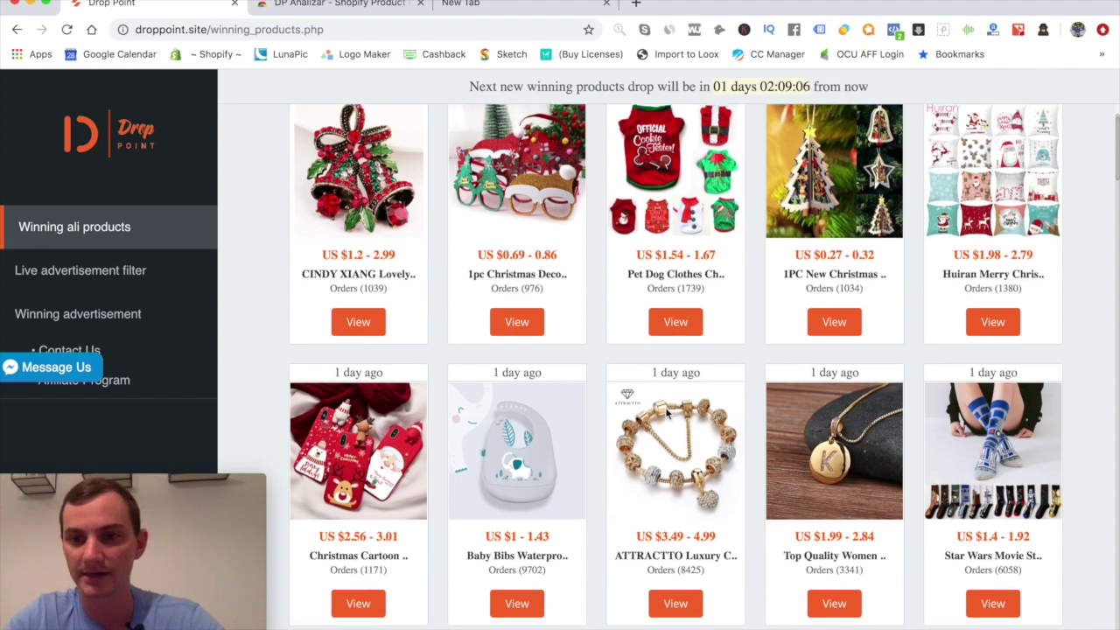
{"action": "scroll", "coordinate": [665, 407], "scroll_direction": "down", "scroll_amount": 20}
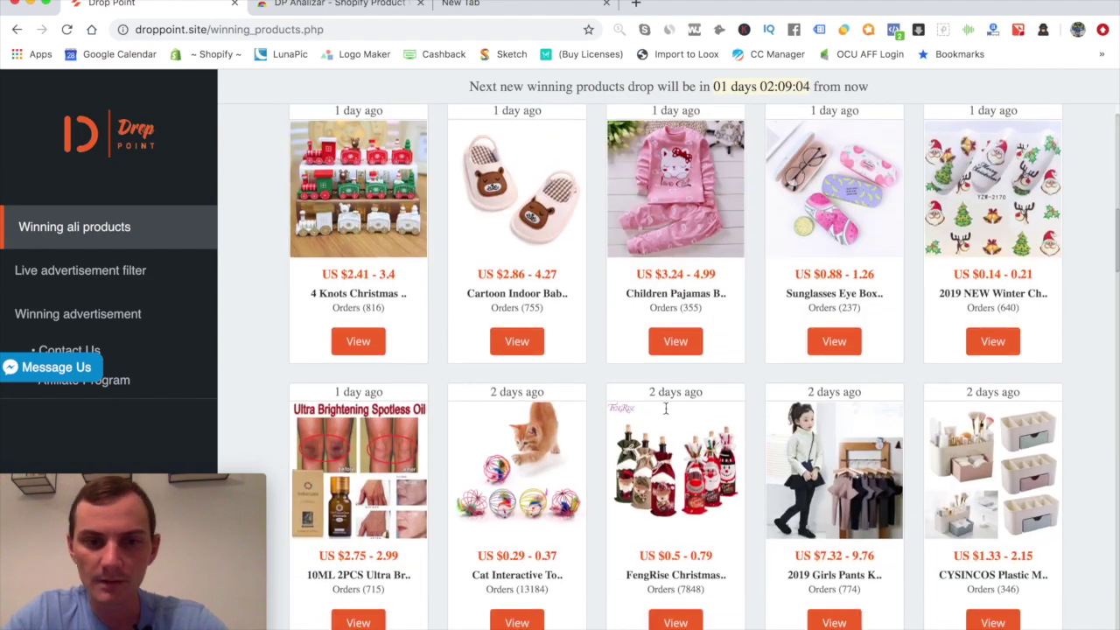
{"action": "scroll", "coordinate": [665, 407], "scroll_direction": "down", "scroll_amount": 18}
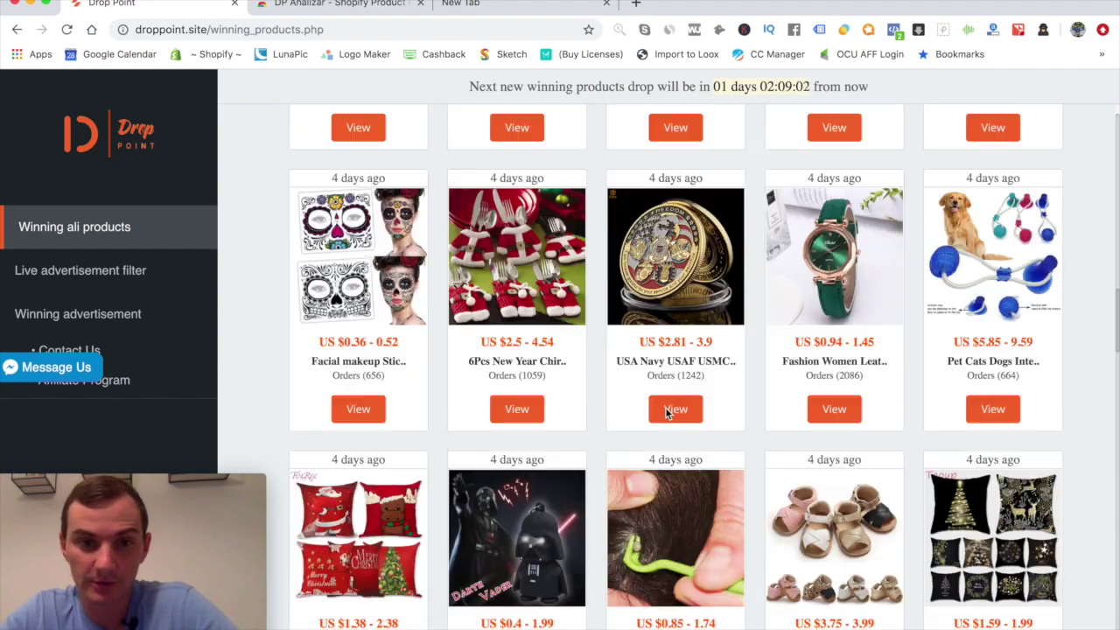
{"action": "scroll", "coordinate": [665, 413], "scroll_direction": "up", "scroll_amount": 10}
{"action": "scroll", "coordinate": [781, 464], "scroll_direction": "down", "scroll_amount": 20}
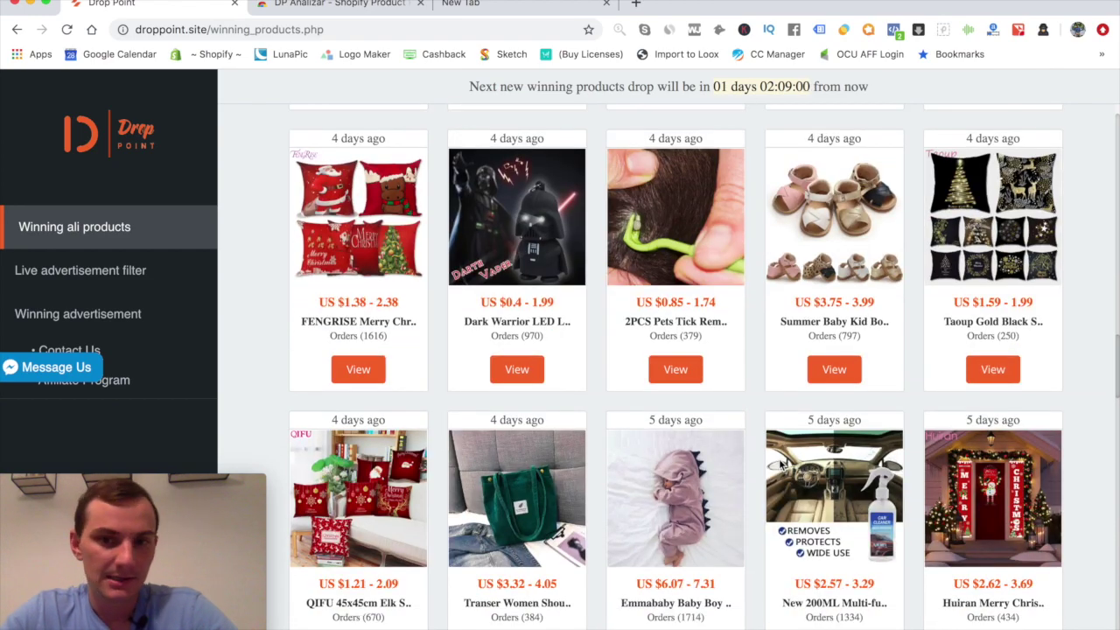
{"action": "scroll", "coordinate": [781, 465], "scroll_direction": "down", "scroll_amount": 13}
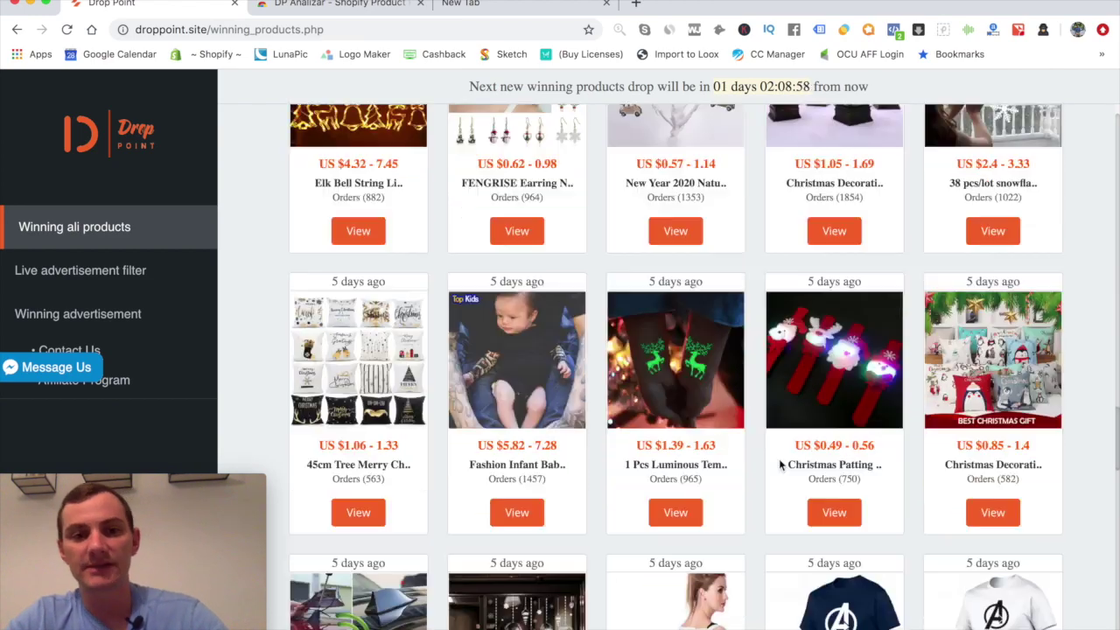
{"action": "scroll", "coordinate": [781, 464], "scroll_direction": "up", "scroll_amount": 1}
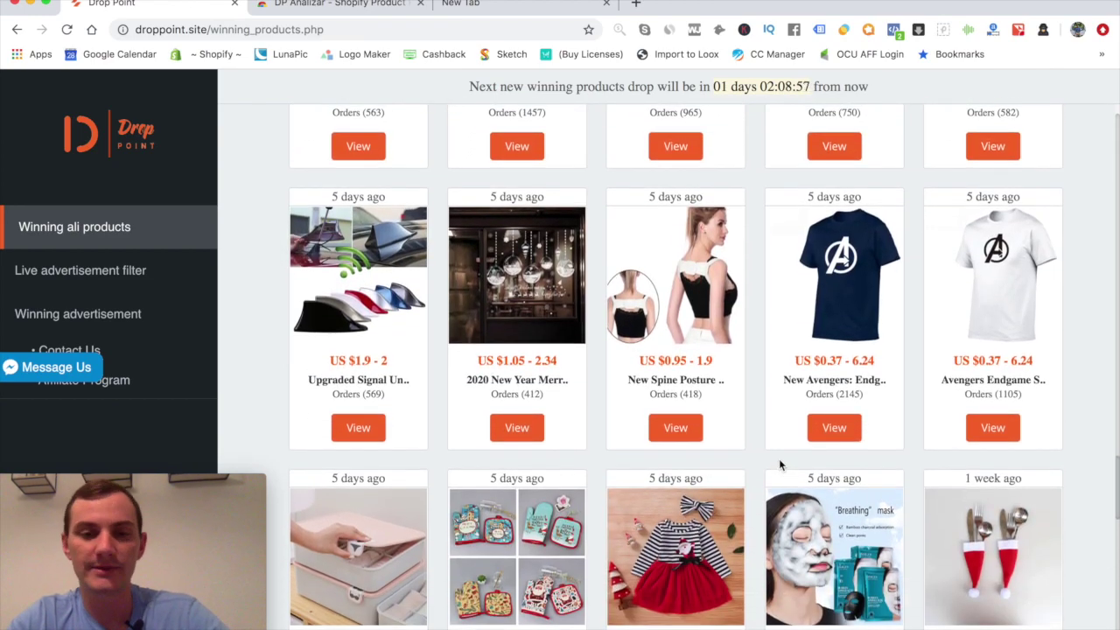
{"action": "scroll", "coordinate": [773, 515], "scroll_direction": "down", "scroll_amount": 15}
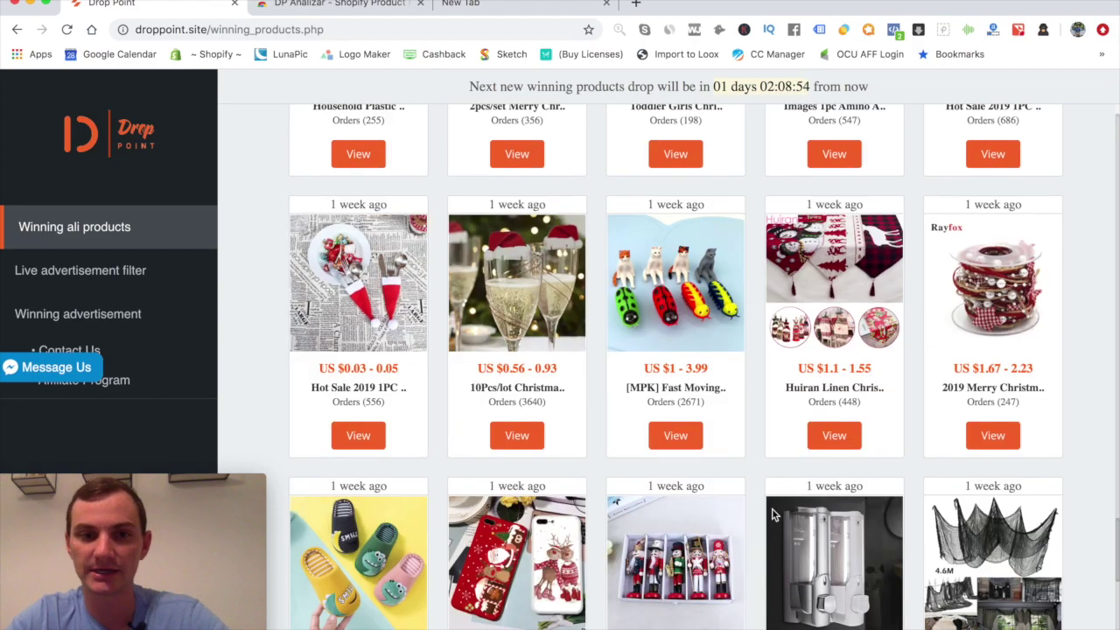